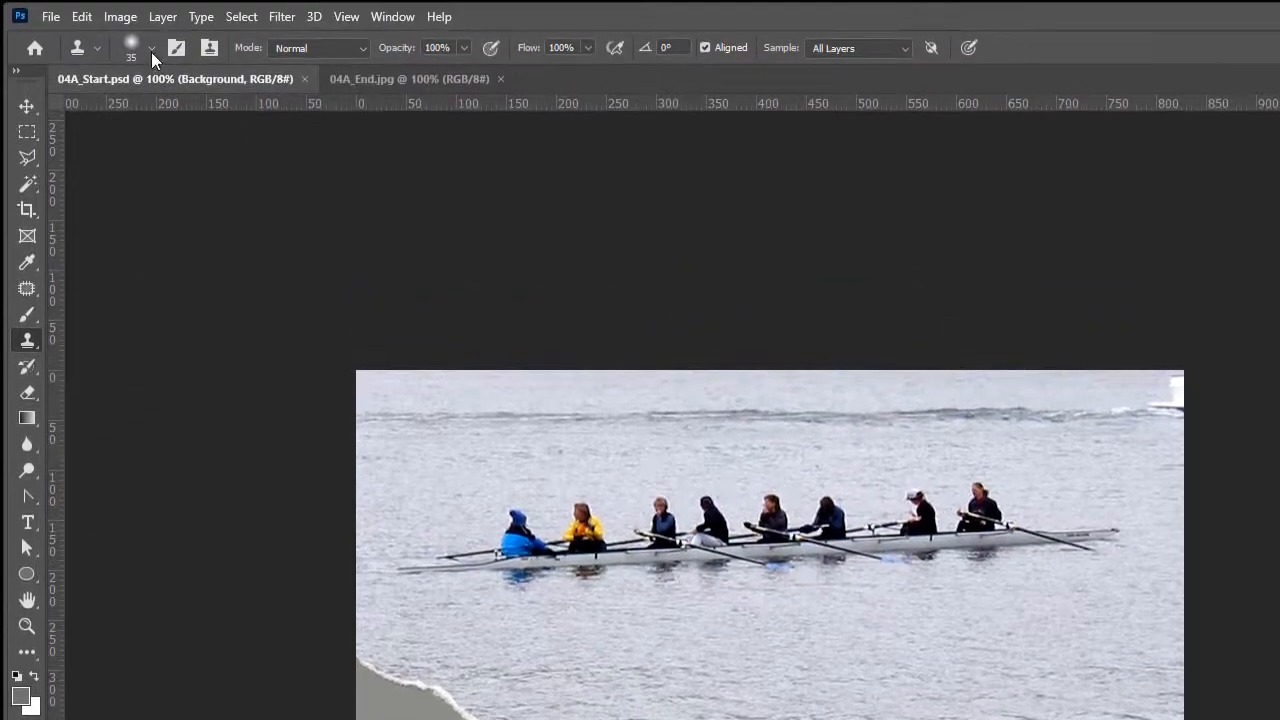
# Step: Set the Clone Stamp brush's hardness to 0% and its size to 59 px
pyautogui.click(151, 52)
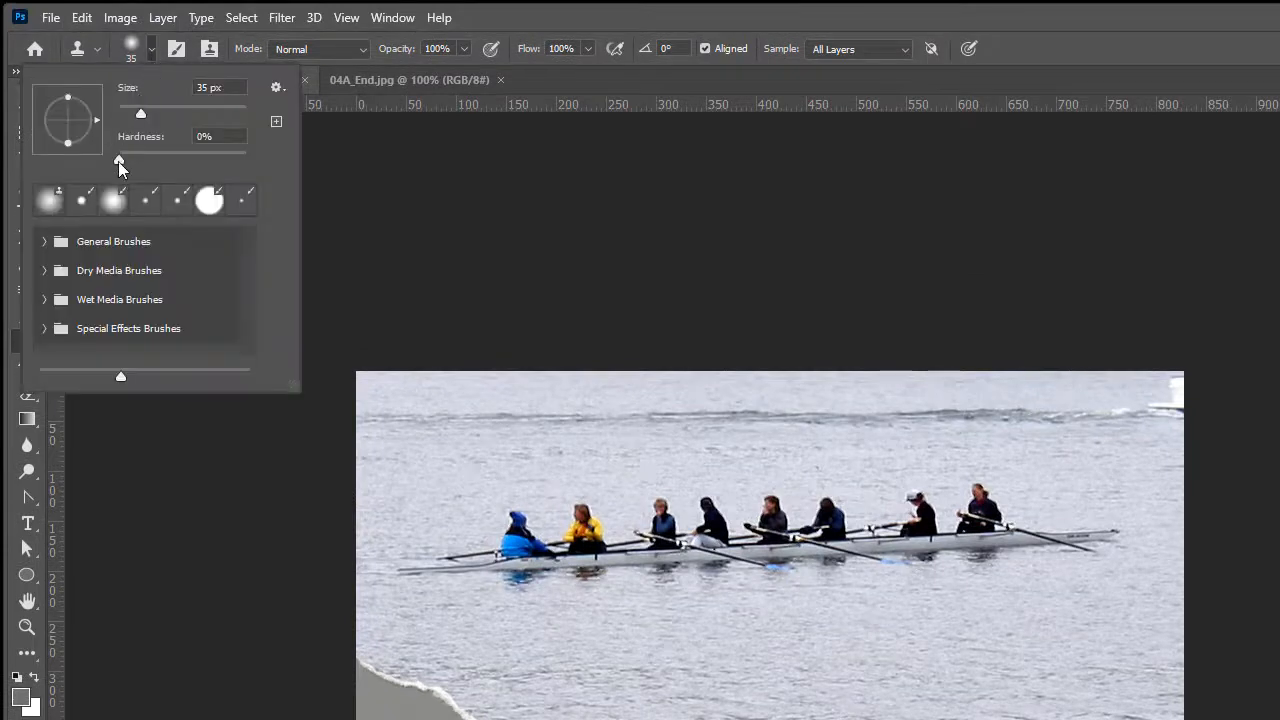
pyautogui.moveTo(118, 162)
pyautogui.mouseDown()
pyautogui.moveTo(157, 160)
pyautogui.moveTo(118, 161)
pyautogui.mouseUp()
pyautogui.moveTo(141, 119); pyautogui.dragTo(157, 120)
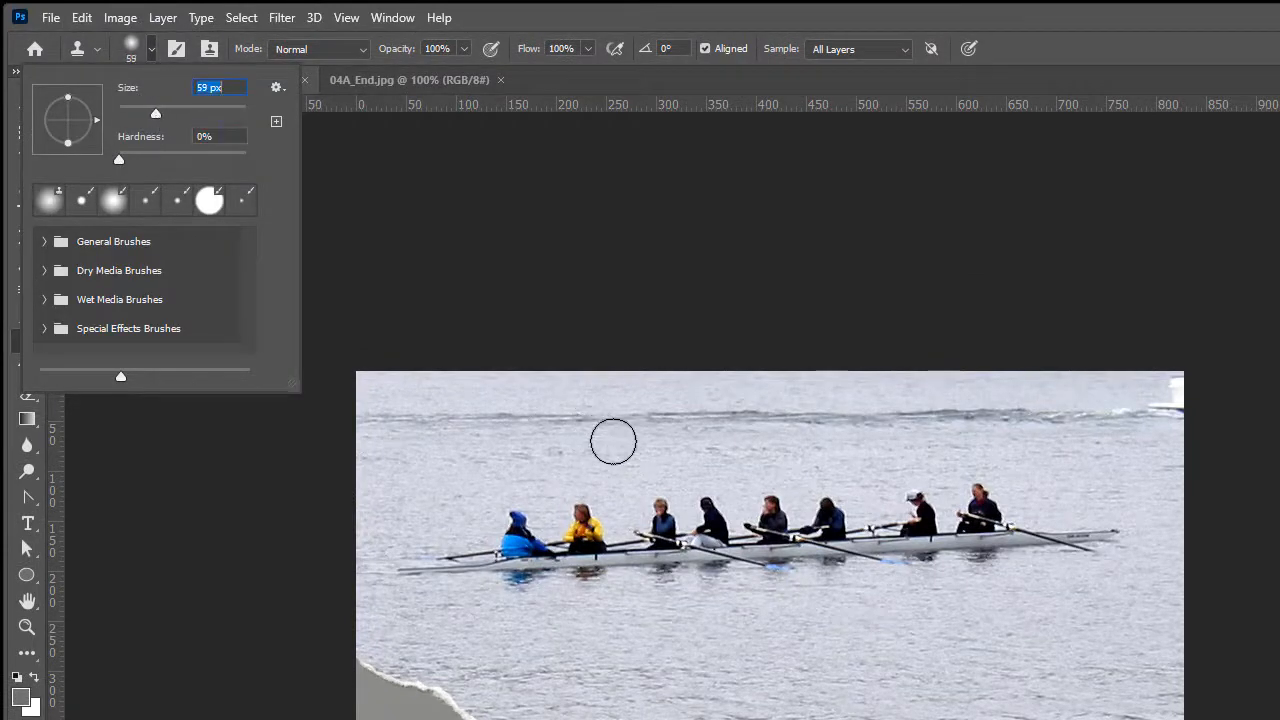
pyautogui.write(']]]]]]]]]]]]')
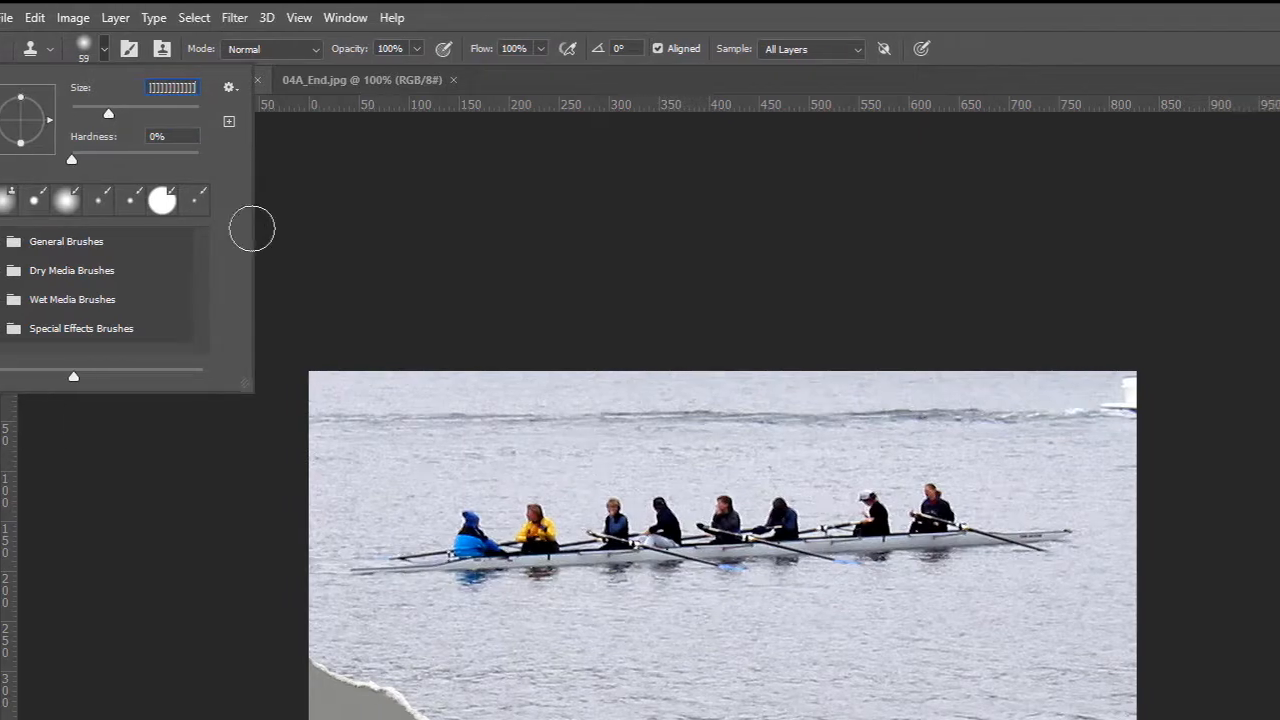
pyautogui.press('Return')
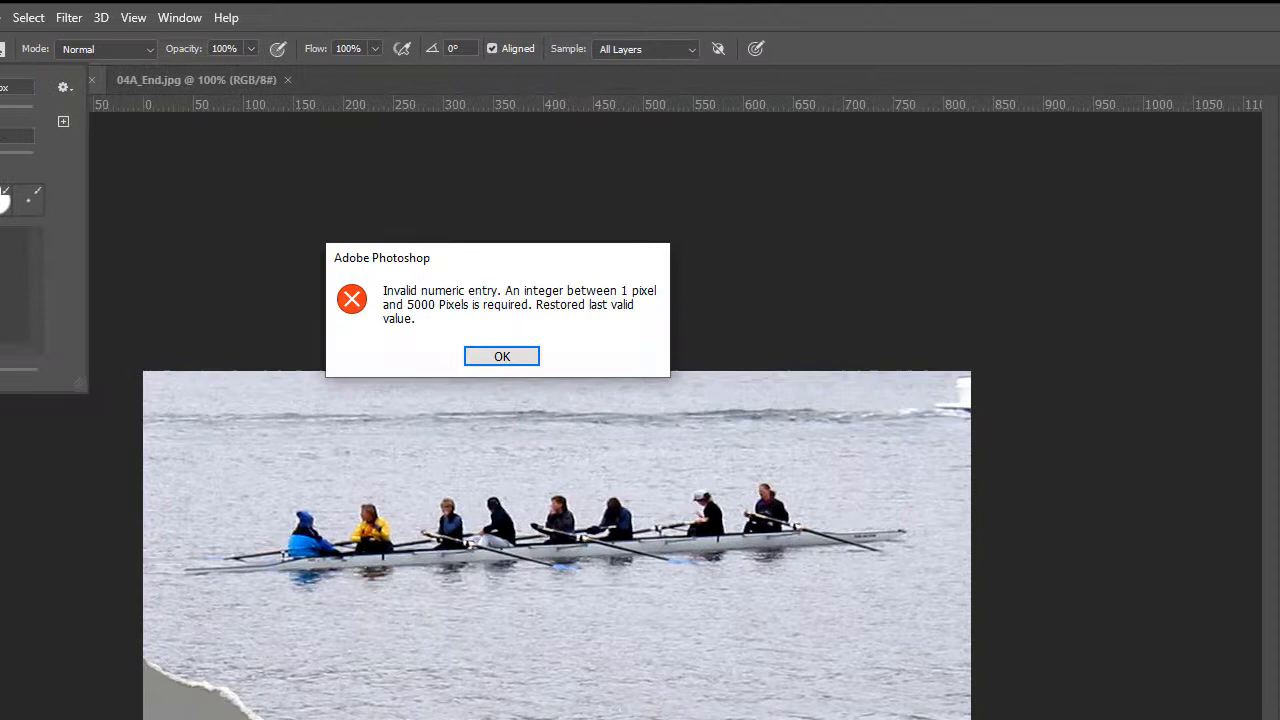
pyautogui.click(529, 367)
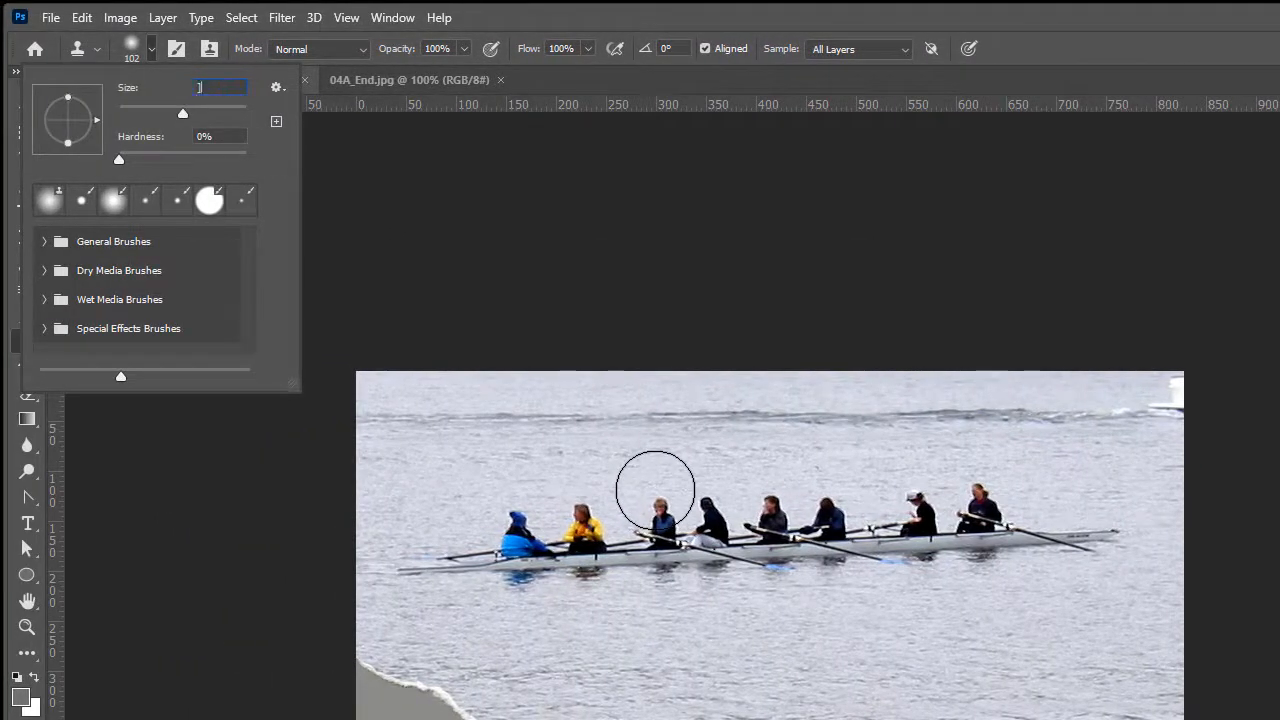
pyautogui.press('Return')
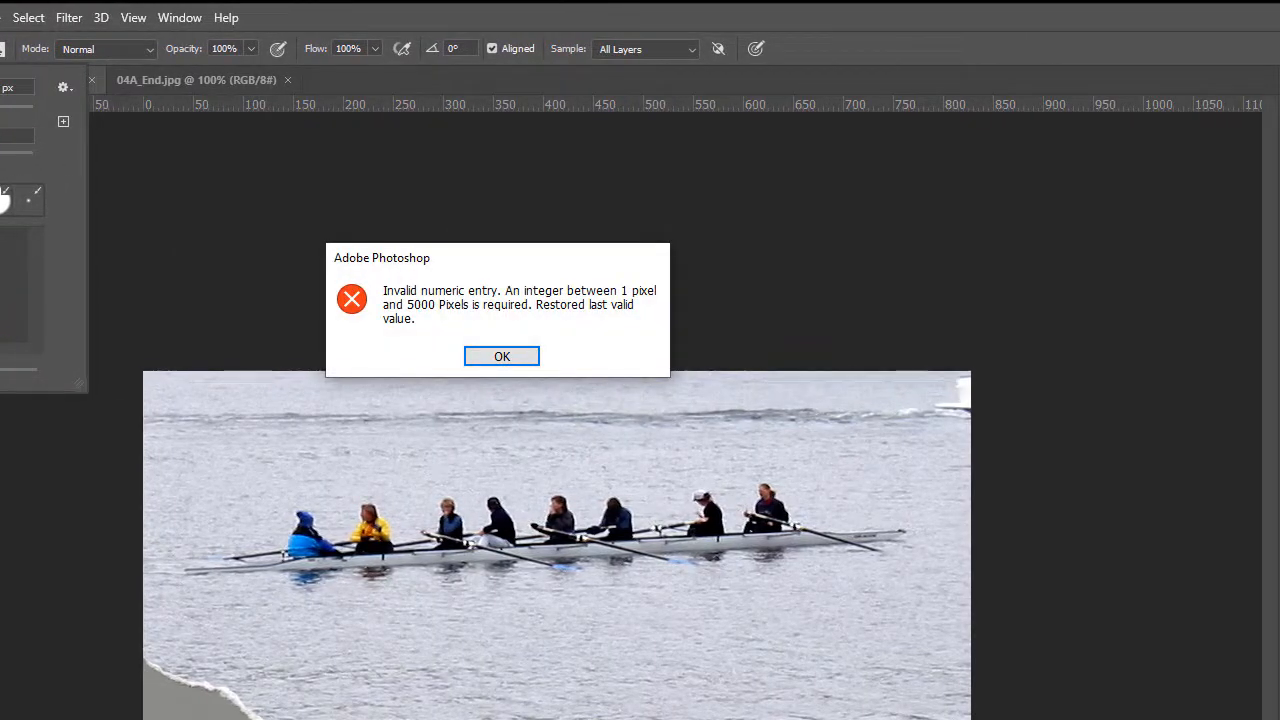
pyautogui.click(499, 362)
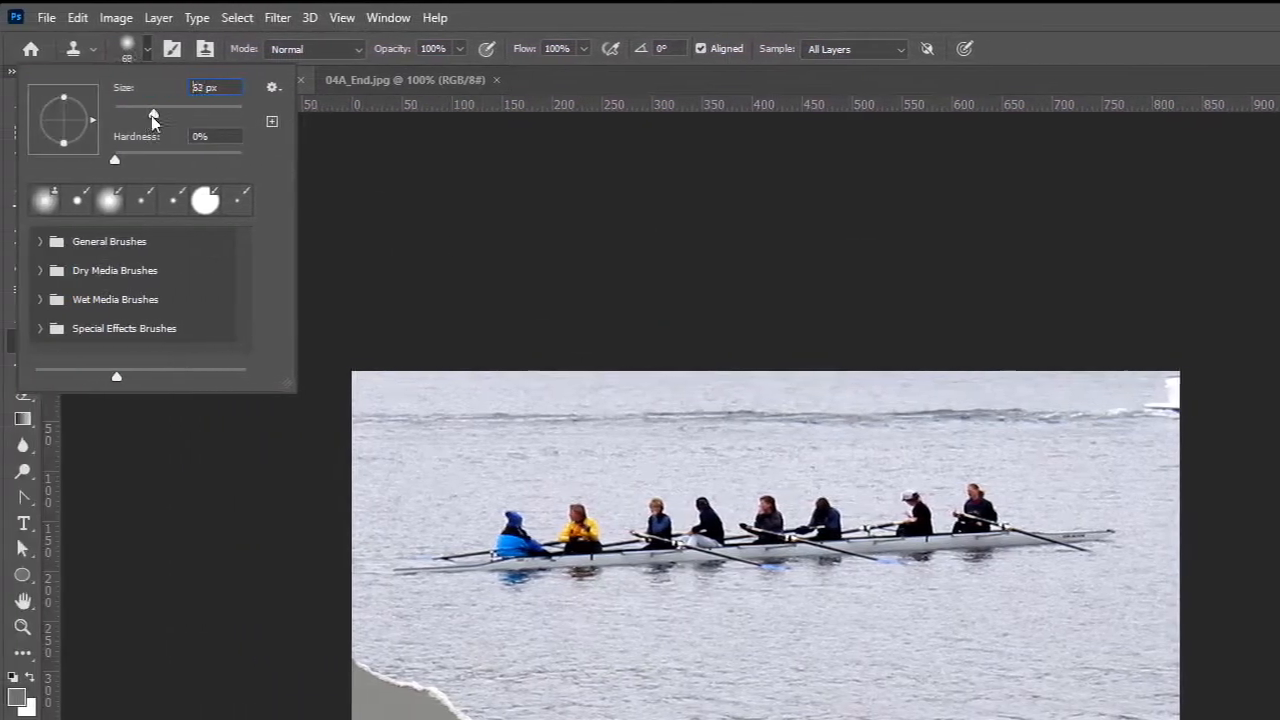
# Step: Set the Clone Stamp brush's size to 21 px and its hardness to 0%
pyautogui.moveTo(139, 117); pyautogui.dragTo(247, 120)
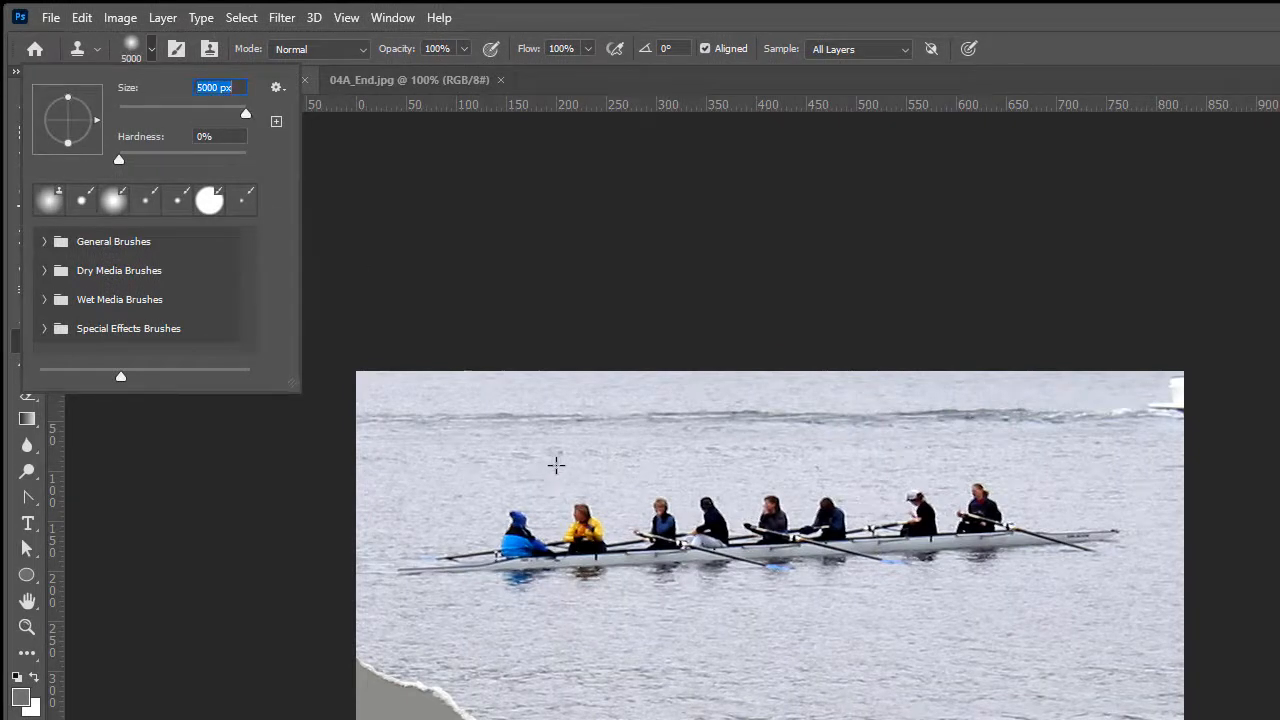
pyautogui.moveTo(154, 112); pyautogui.dragTo(132, 114)
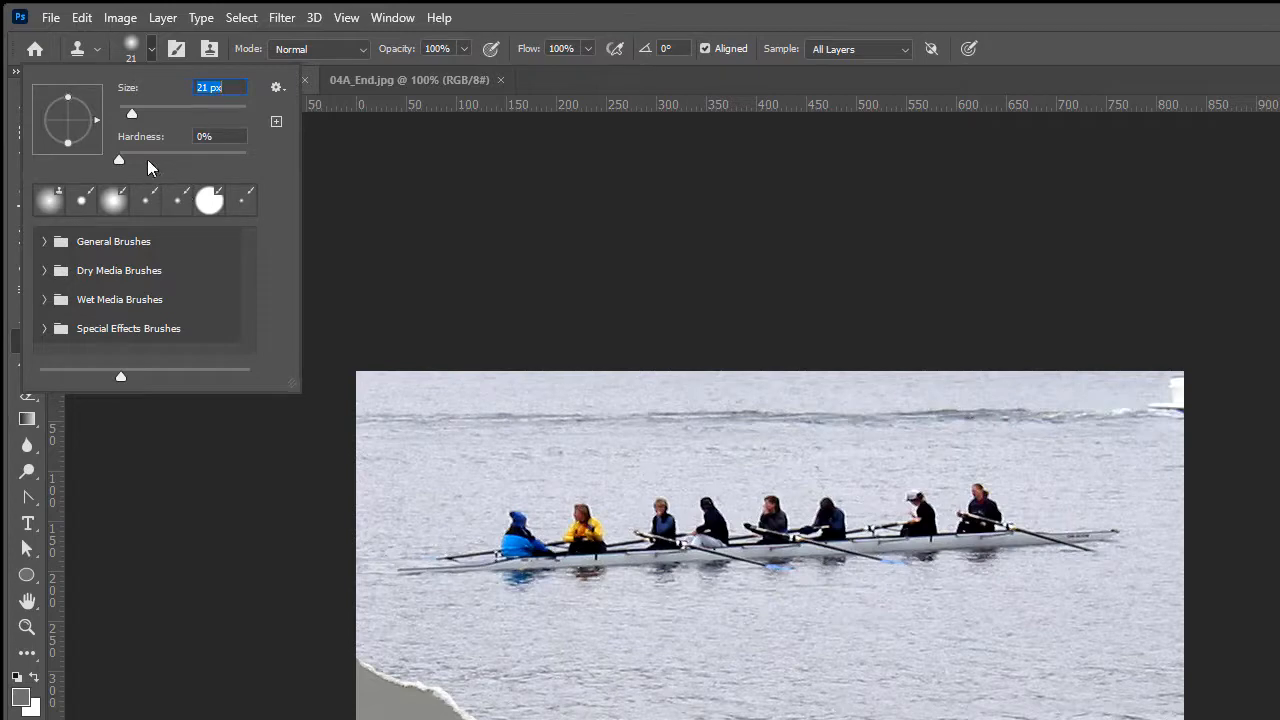
pyautogui.moveTo(118, 158)
pyautogui.mouseDown()
pyautogui.moveTo(255, 175)
pyautogui.moveTo(116, 161)
pyautogui.mouseUp()
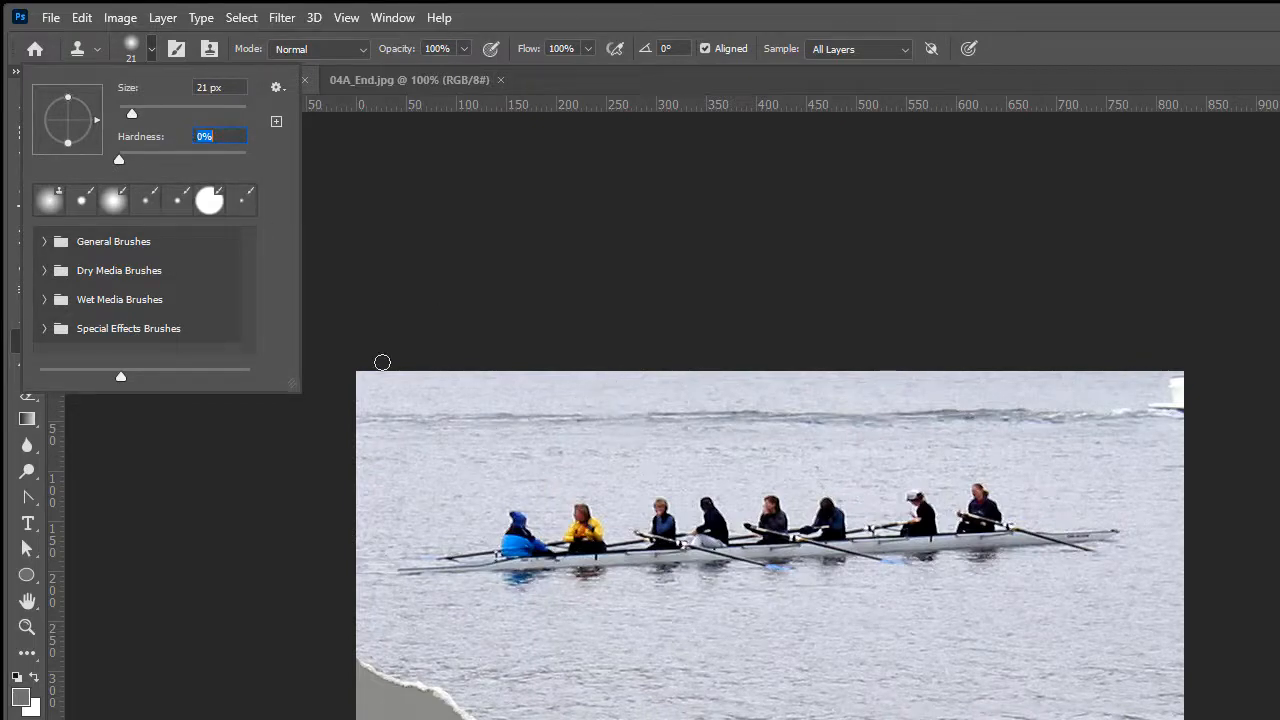
pyautogui.moveTo(119, 160)
pyautogui.mouseDown()
pyautogui.moveTo(217, 171)
pyautogui.moveTo(114, 173)
pyautogui.mouseUp()
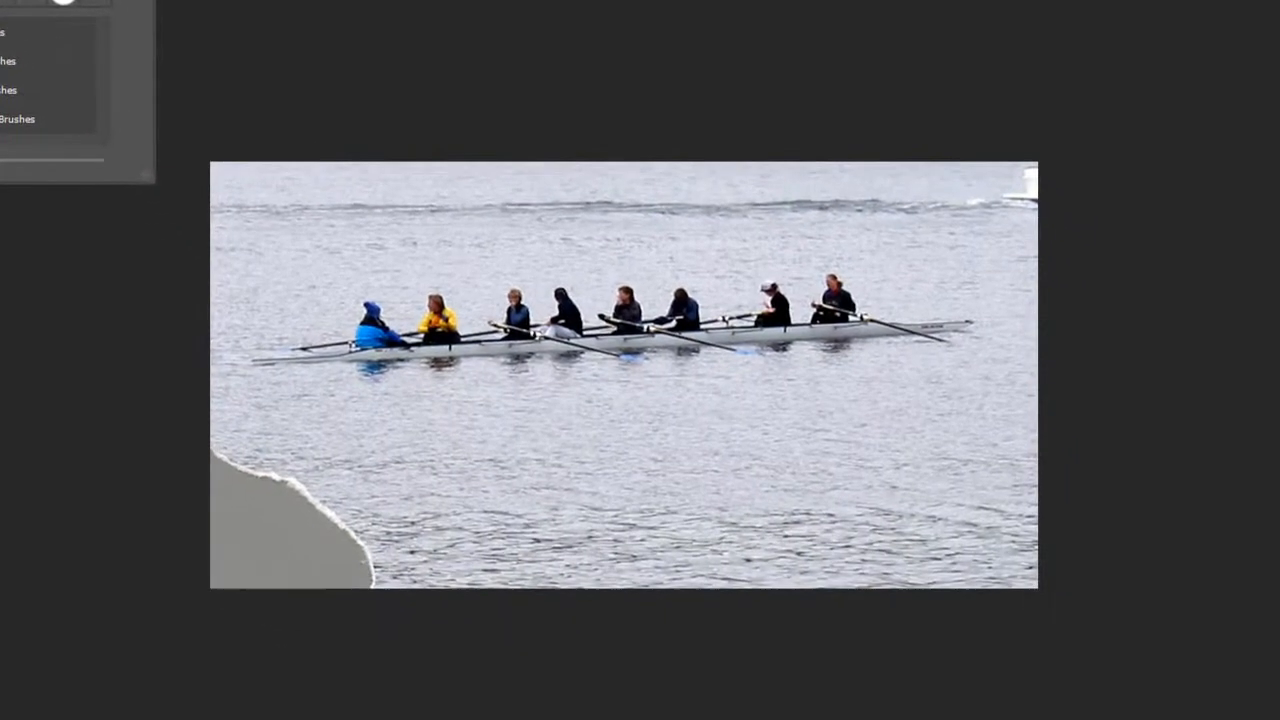
pyautogui.press('Return')
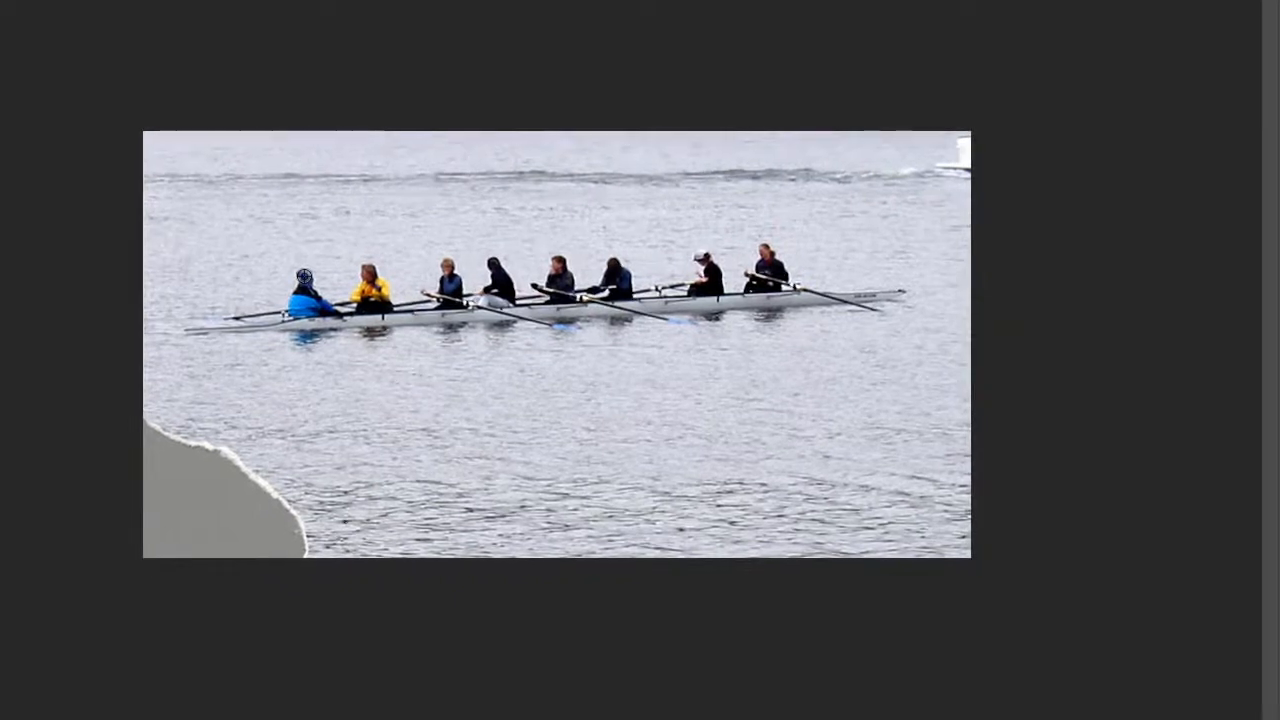
# Step: Sample the blue-hatted rower, clone the boat and crew onto the water below, and undo all the trial cloning strokes
pyautogui.keyDown('alt'); pyautogui.click(305, 276); pyautogui.keyUp('alt')
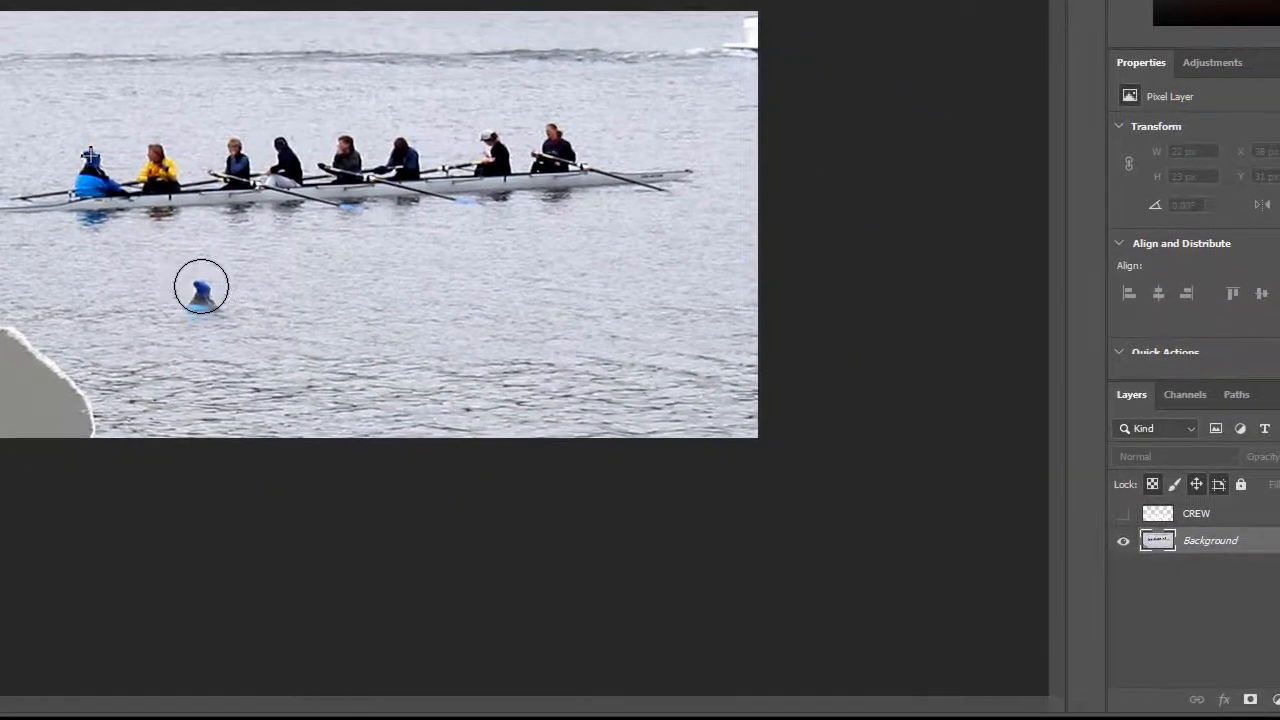
pyautogui.moveTo(201, 287)
pyautogui.mouseDown()
pyautogui.moveTo(230, 301)
pyautogui.moveTo(210, 311)
pyautogui.moveTo(216, 325)
pyautogui.moveTo(263, 314)
pyautogui.moveTo(282, 333)
pyautogui.moveTo(312, 322)
pyautogui.moveTo(314, 288)
pyautogui.moveTo(334, 292)
pyautogui.moveTo(329, 312)
pyautogui.moveTo(344, 324)
pyautogui.moveTo(368, 285)
pyautogui.moveTo(395, 314)
pyautogui.moveTo(407, 278)
pyautogui.moveTo(410, 309)
pyautogui.moveTo(427, 321)
pyautogui.moveTo(471, 284)
pyautogui.moveTo(468, 316)
pyautogui.moveTo(512, 300)
pyautogui.moveTo(519, 318)
pyautogui.moveTo(563, 308)
pyautogui.moveTo(512, 272)
pyautogui.moveTo(379, 290)
pyautogui.moveTo(437, 318)
pyautogui.moveTo(514, 303)
pyautogui.moveTo(569, 318)
pyautogui.moveTo(625, 297)
pyautogui.moveTo(603, 269)
pyautogui.moveTo(636, 303)
pyautogui.moveTo(659, 296)
pyautogui.moveTo(663, 272)
pyautogui.moveTo(681, 294)
pyautogui.moveTo(747, 293)
pyautogui.moveTo(467, 338)
pyautogui.moveTo(231, 339)
pyautogui.moveTo(191, 329)
pyautogui.moveTo(186, 297)
pyautogui.moveTo(172, 328)
pyautogui.mouseUp()
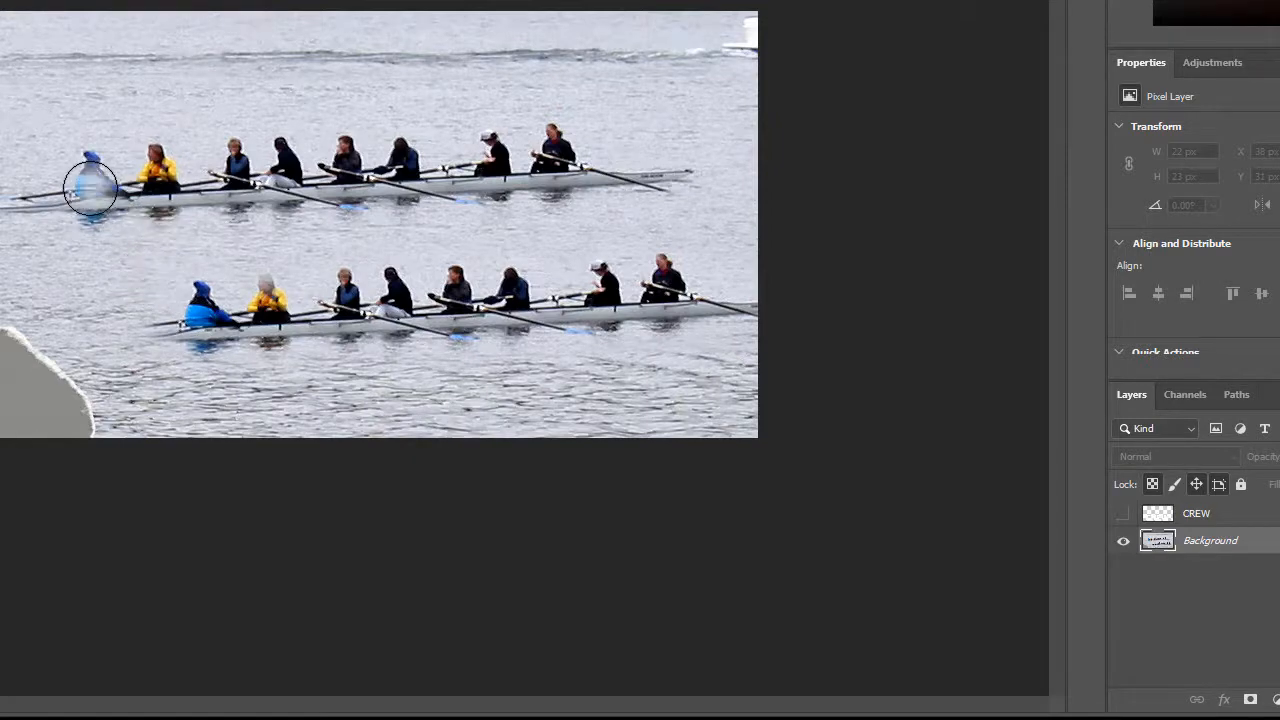
pyautogui.moveTo(89, 183); pyautogui.dragTo(88, 197)
pyautogui.hotkey('ctrl', 'z')
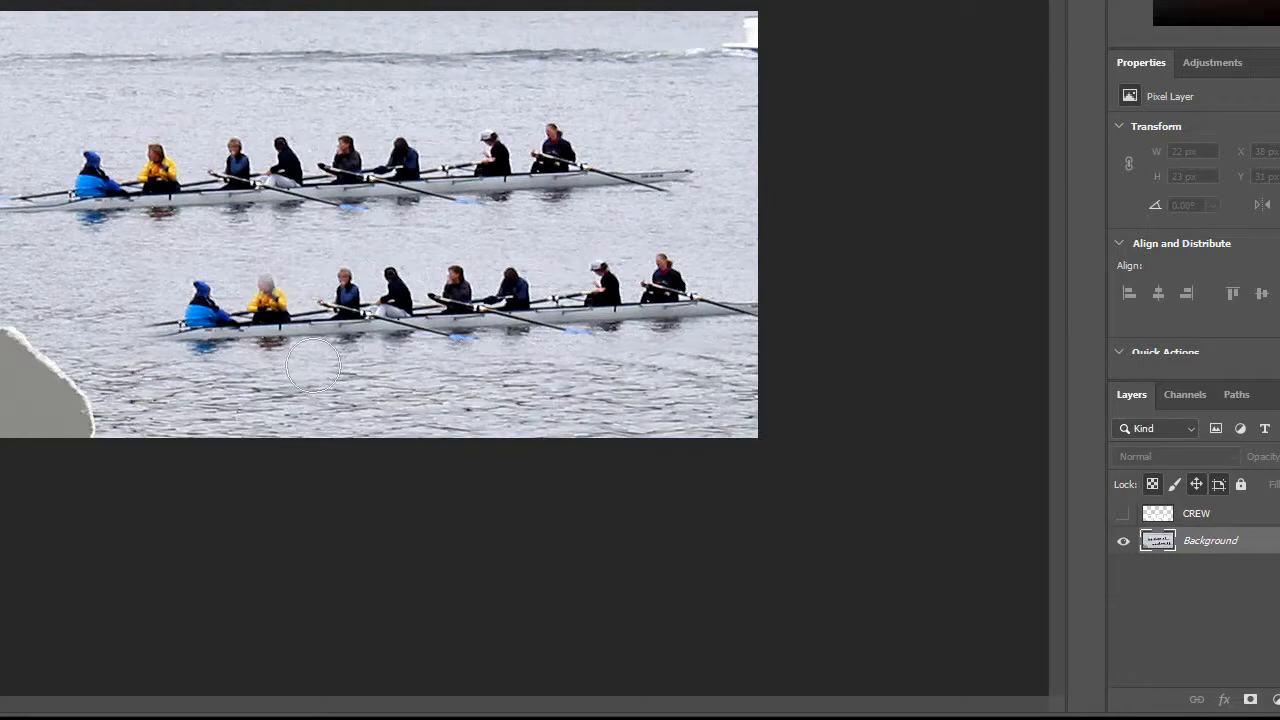
pyautogui.hotkey('ctrl', 'z')
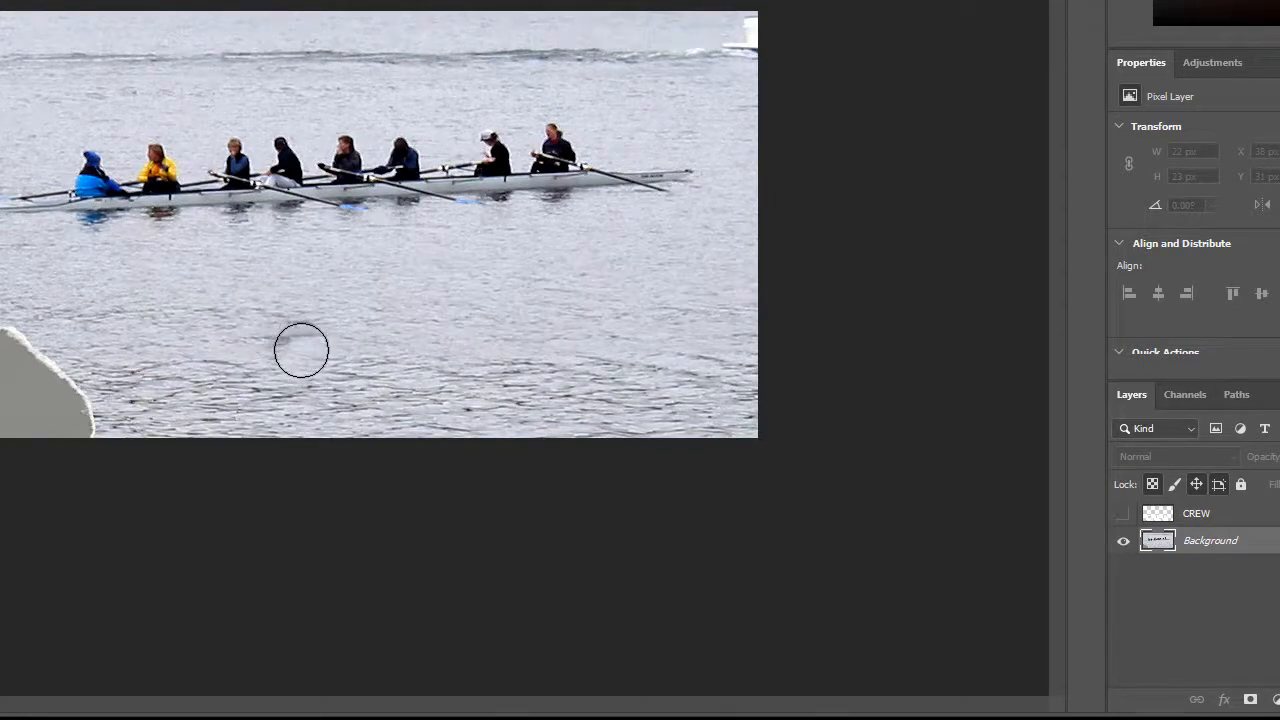
pyautogui.moveTo(280, 305); pyautogui.dragTo(284, 294)
pyautogui.hotkey('ctrl', 'z')
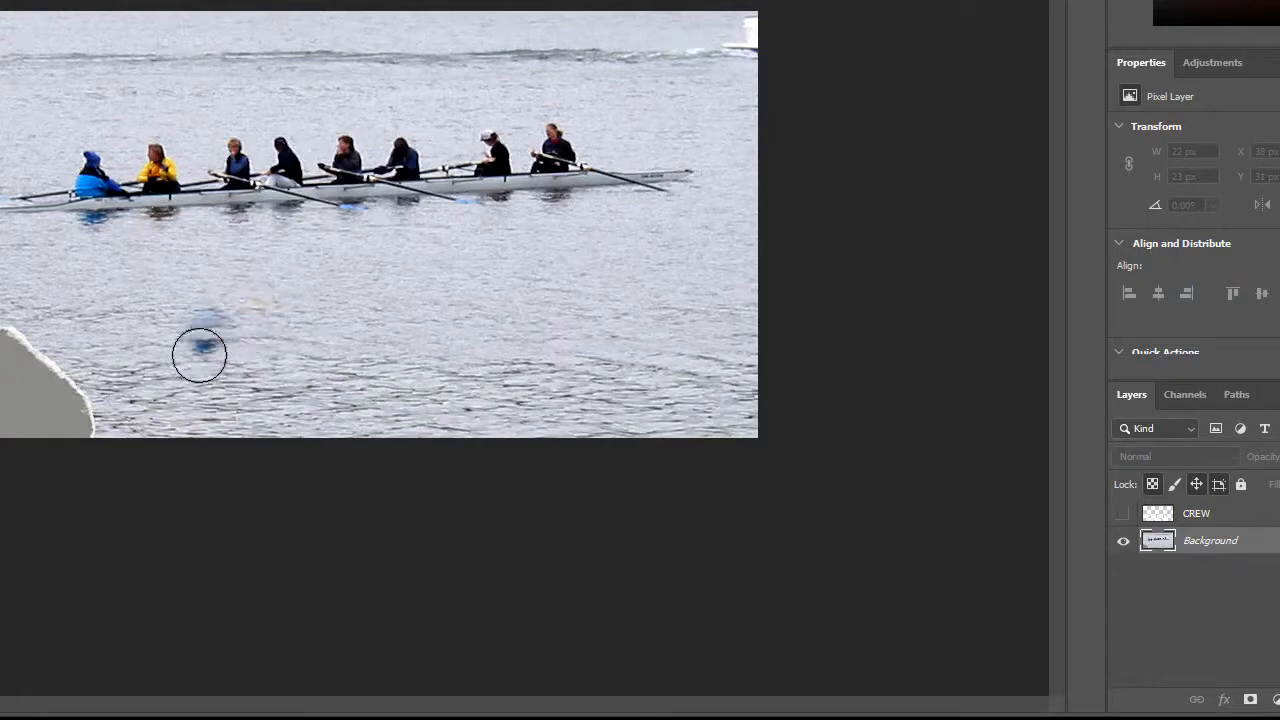
# Step: Sample the rippled water beside the torn corner and clone it over the gray patch at the photo's lower left
pyautogui.keyDown('alt'); pyautogui.click(262, 391); pyautogui.keyUp('alt')
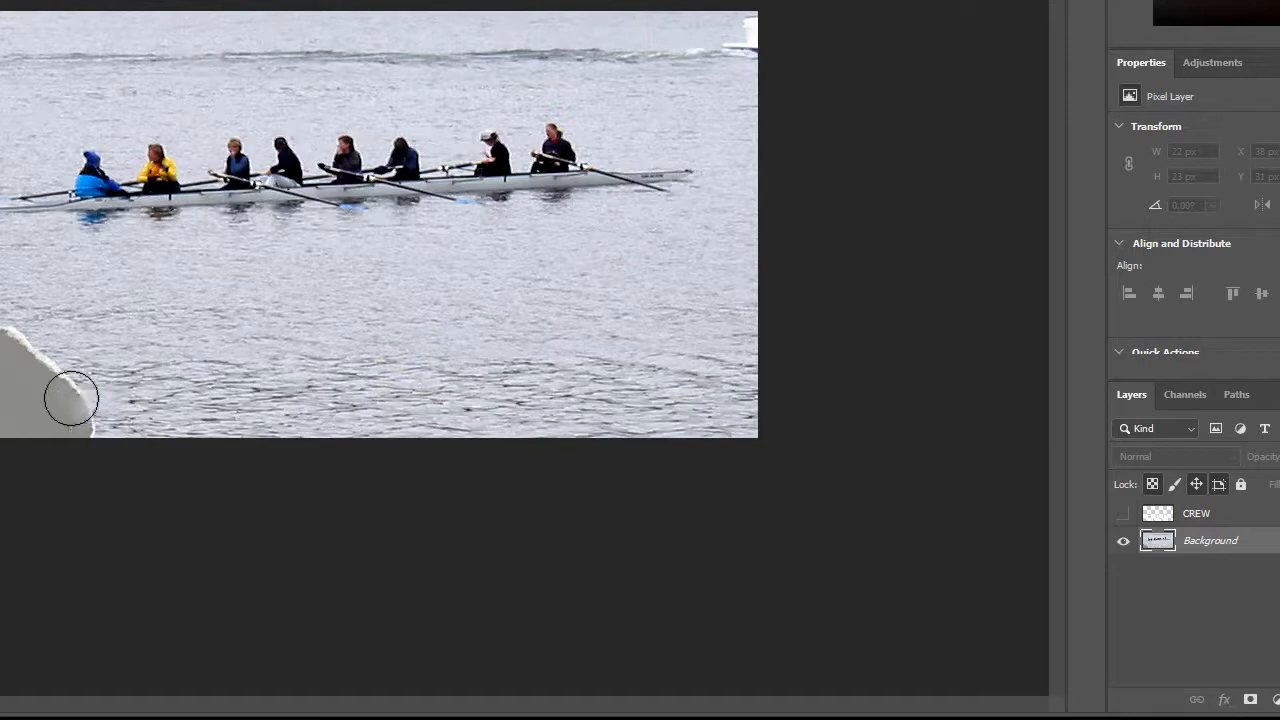
pyautogui.moveTo(69, 400); pyautogui.dragTo(24, 388)
pyautogui.hotkey('ctrl', 'z')
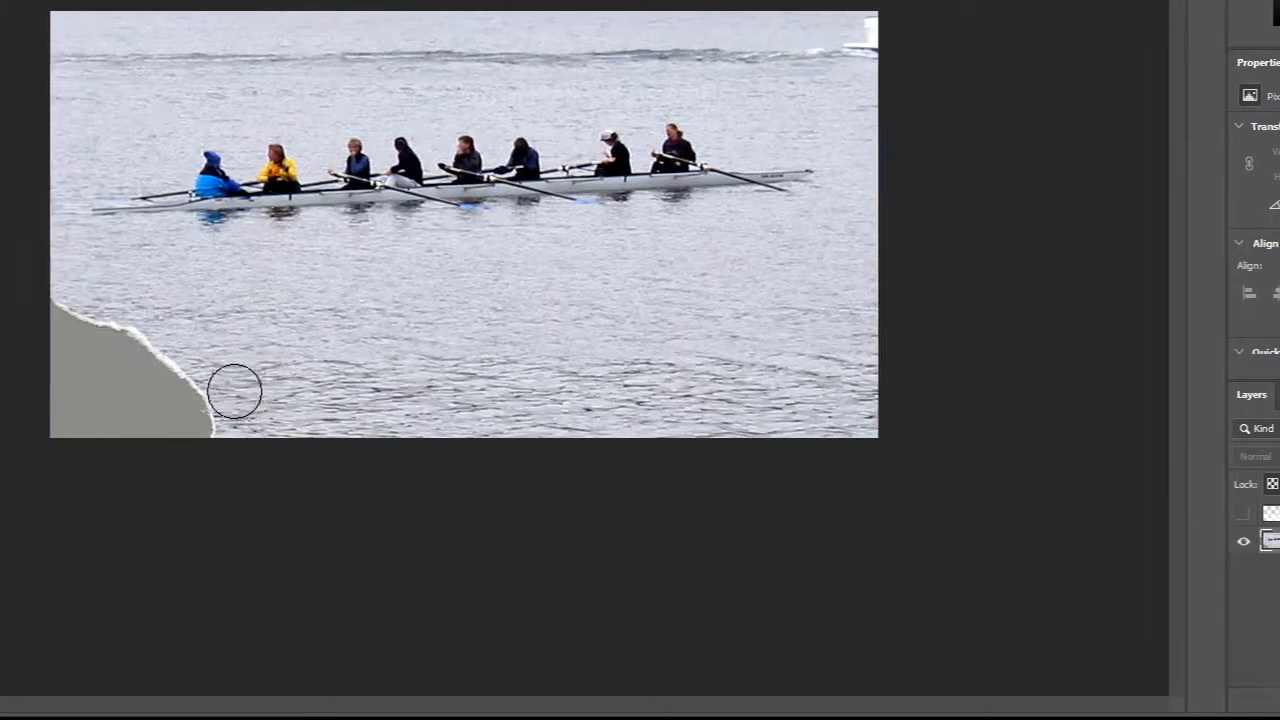
pyautogui.moveTo(303, 388)
pyautogui.mouseDown()
pyautogui.moveTo(249, 375)
pyautogui.moveTo(307, 424)
pyautogui.moveTo(232, 385)
pyautogui.moveTo(255, 381)
pyautogui.moveTo(227, 339)
pyautogui.moveTo(158, 310)
pyautogui.moveTo(232, 381)
pyautogui.moveTo(249, 424)
pyautogui.moveTo(287, 433)
pyautogui.moveTo(277, 397)
pyautogui.mouseUp()
pyautogui.moveTo(194, 394)
pyautogui.mouseDown()
pyautogui.moveTo(225, 420)
pyautogui.moveTo(167, 361)
pyautogui.moveTo(158, 426)
pyautogui.moveTo(175, 417)
pyautogui.moveTo(148, 402)
pyautogui.mouseUp()
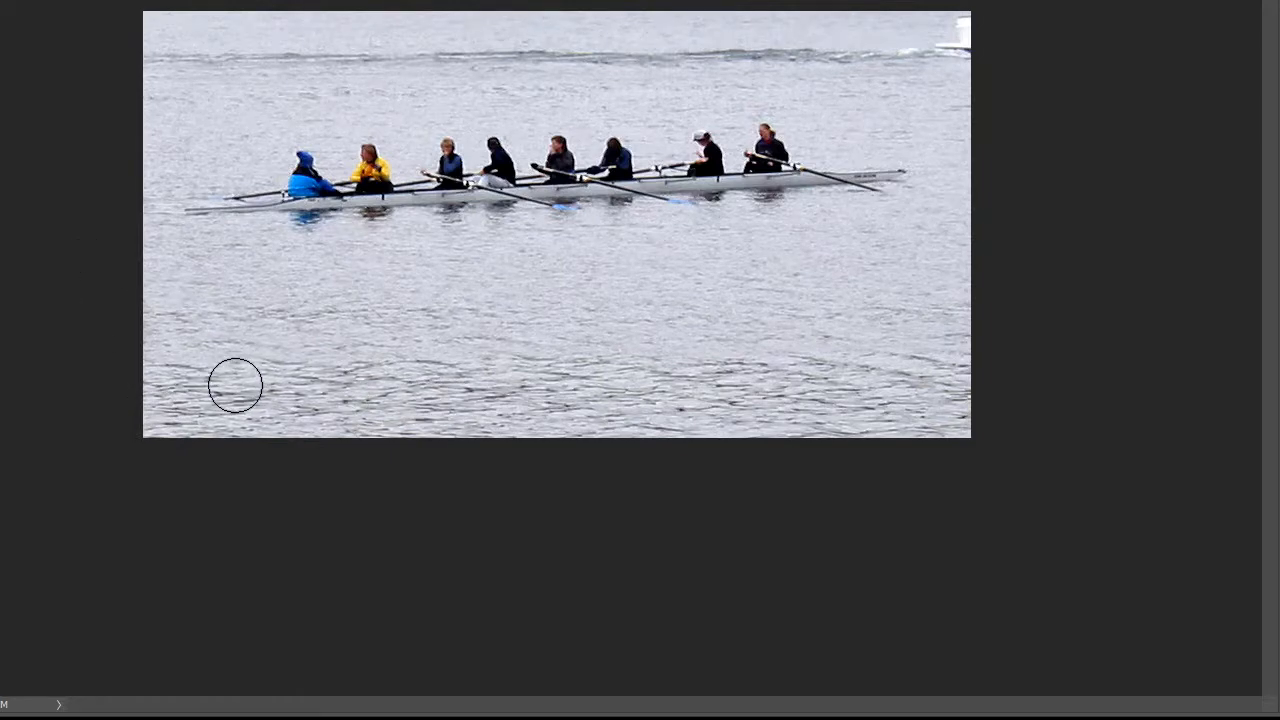
pyautogui.press('space')
pyautogui.click(227, 396)
pyautogui.click(236, 403)
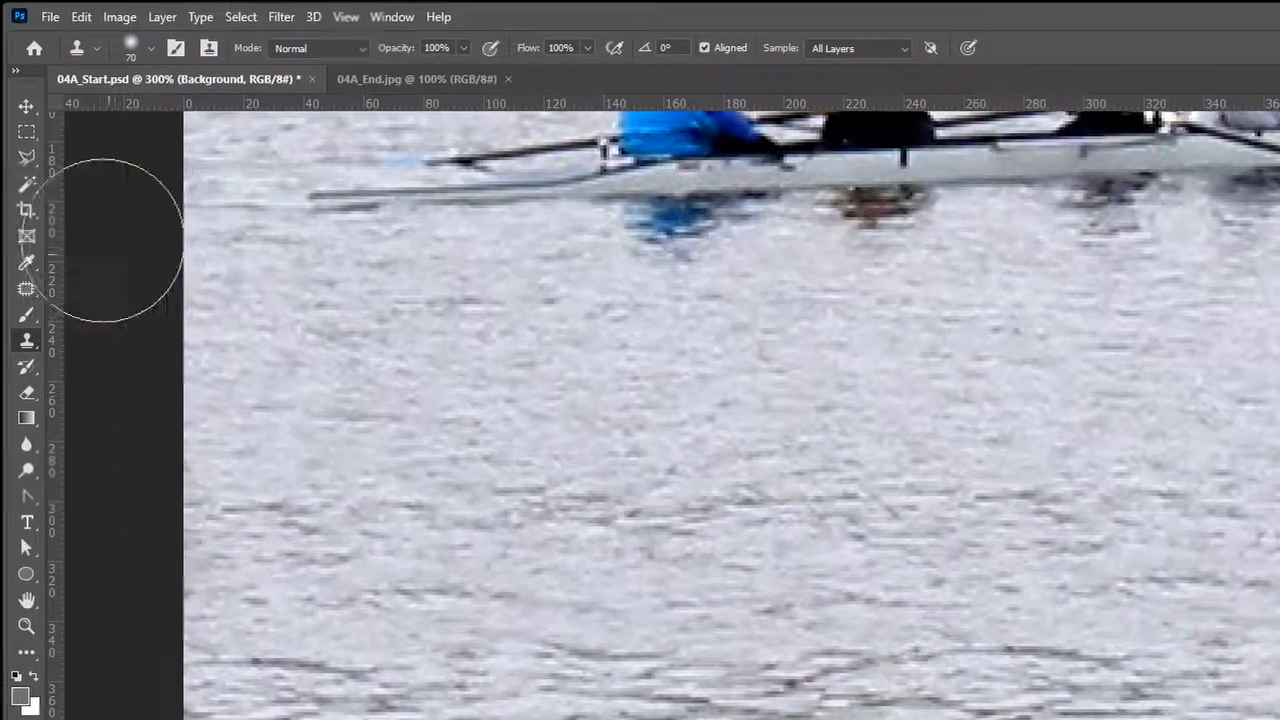
pyautogui.press('v')
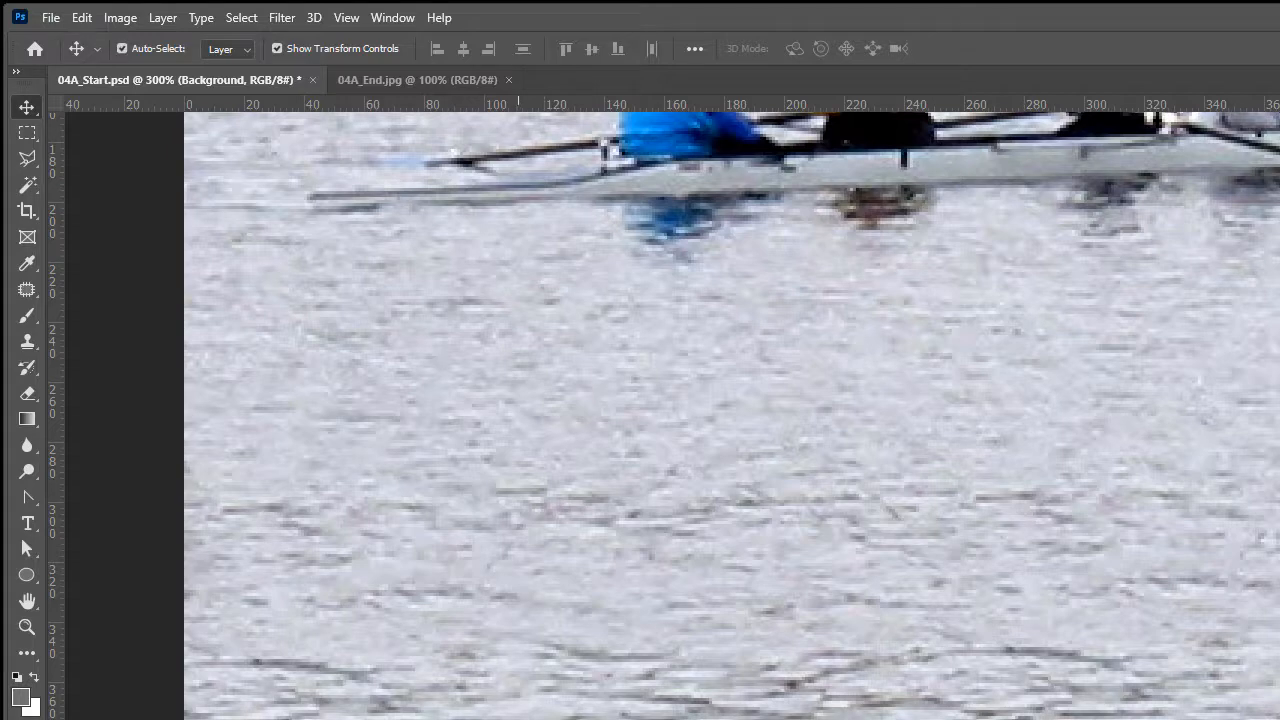
pyautogui.scroll(-5, 528, 715)
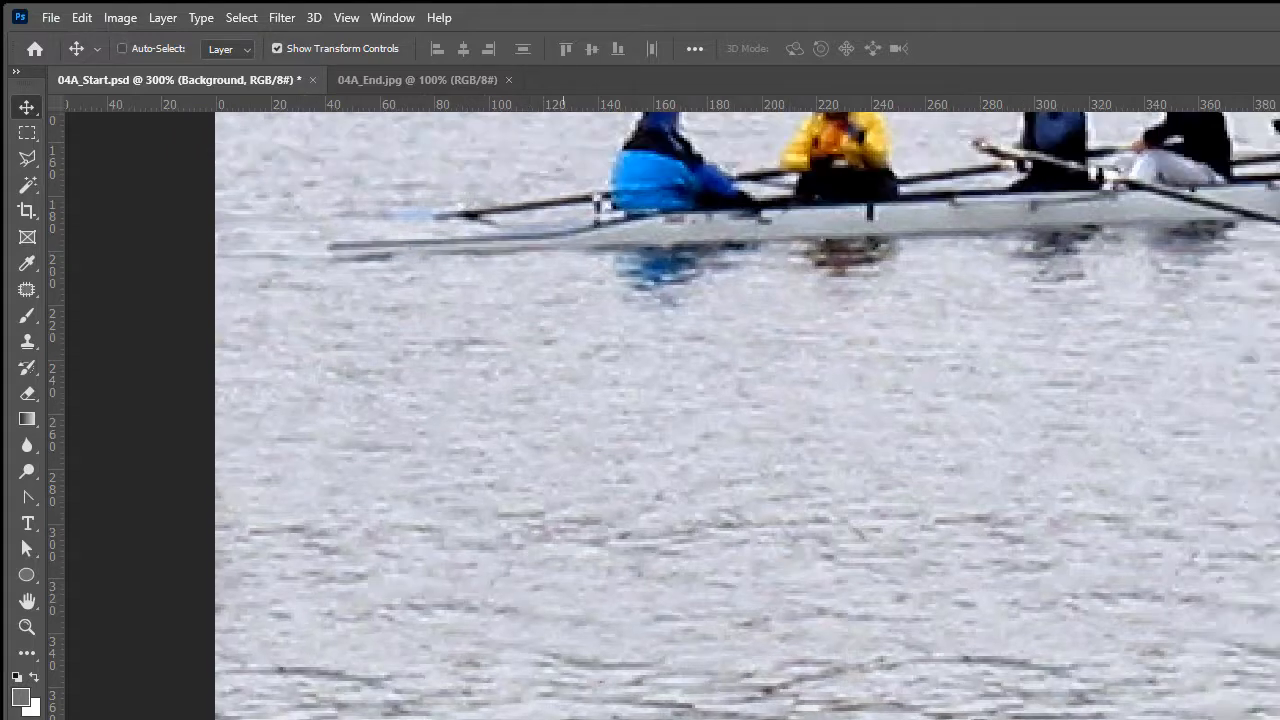
pyautogui.scroll(-2, 627, 715)
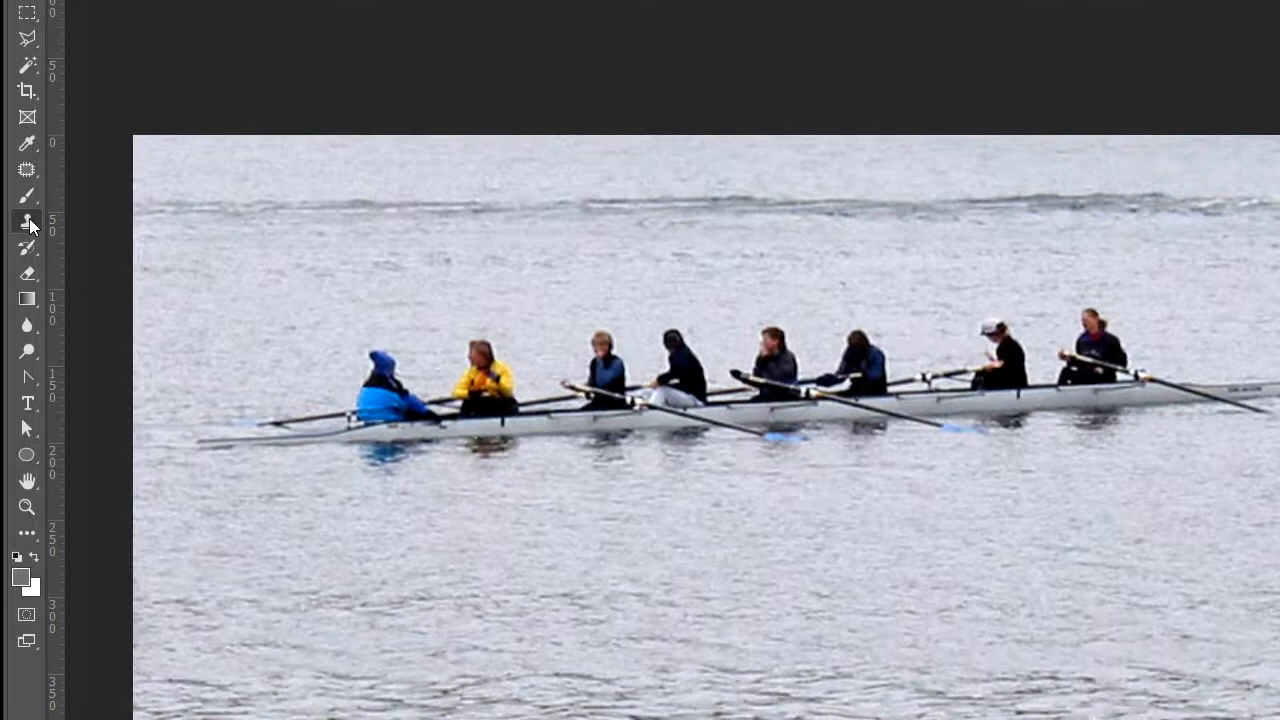
# Step: Try cloning with the Clone Stamp over the left part of the wake and the water above the rowers, undoing the trial strokes
pyautogui.click(28, 221)
pyautogui.keyDown('alt'); pyautogui.click(198, 277); pyautogui.keyUp('alt')
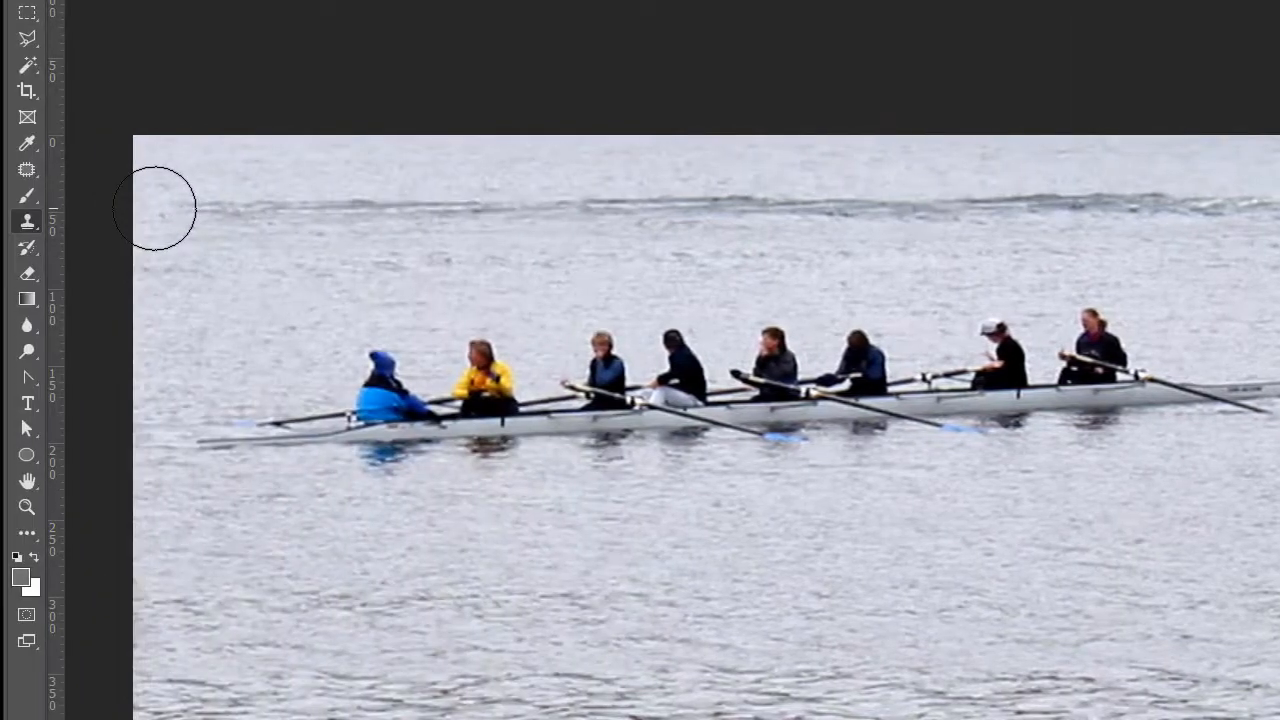
pyautogui.moveTo(155, 208)
pyautogui.mouseDown()
pyautogui.moveTo(360, 210)
pyautogui.moveTo(329, 223)
pyautogui.mouseUp()
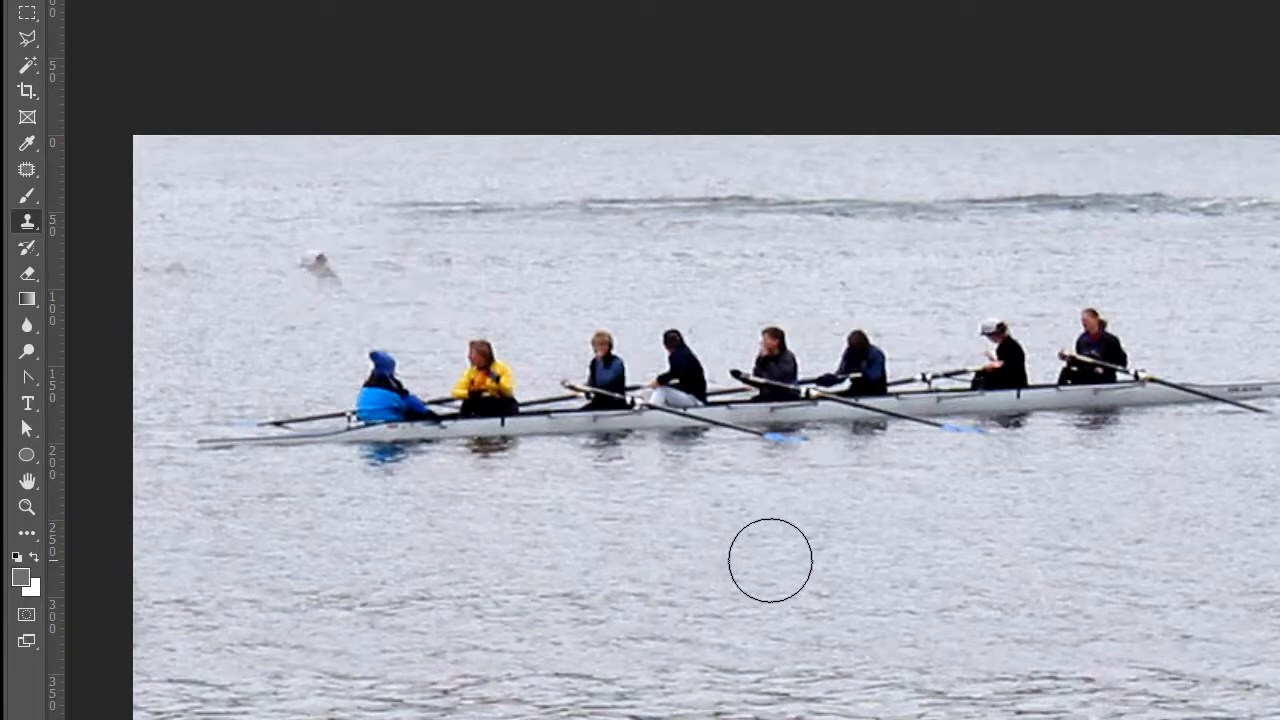
pyautogui.hotkey('ctrl', 'z')
pyautogui.moveTo(364, 318); pyautogui.dragTo(402, 306)
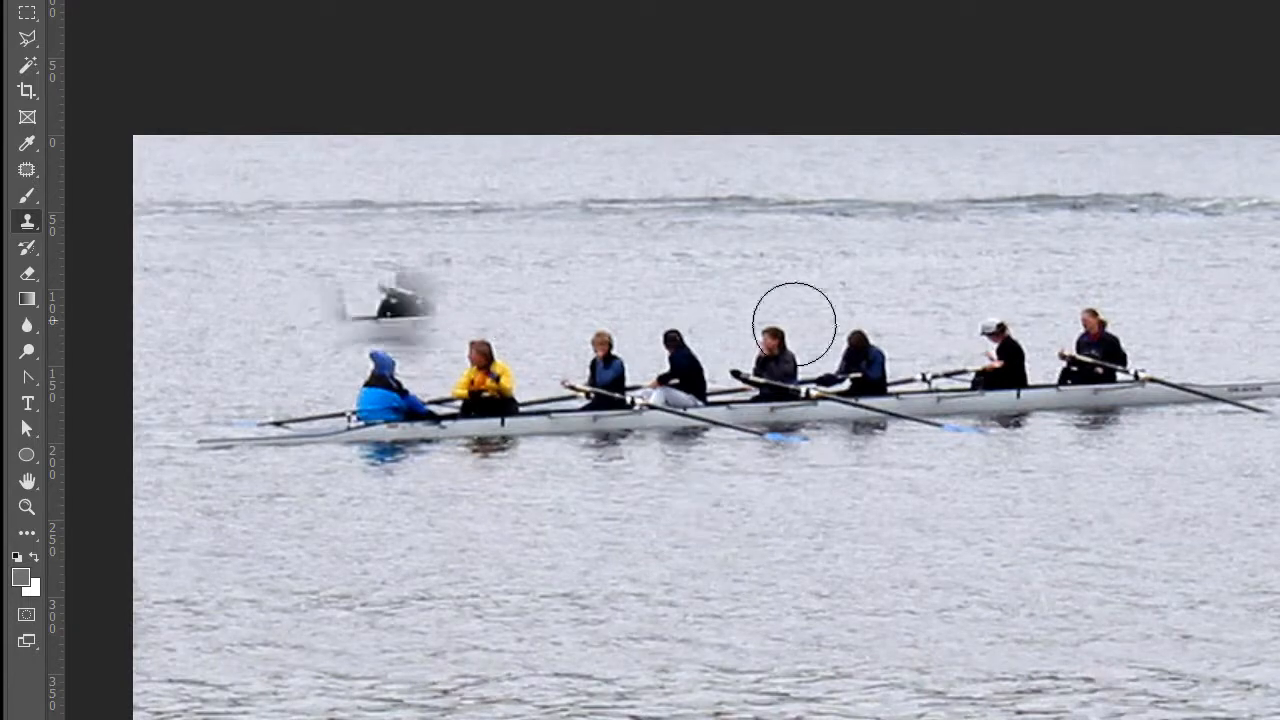
pyautogui.hotkey('ctrl', 'z')
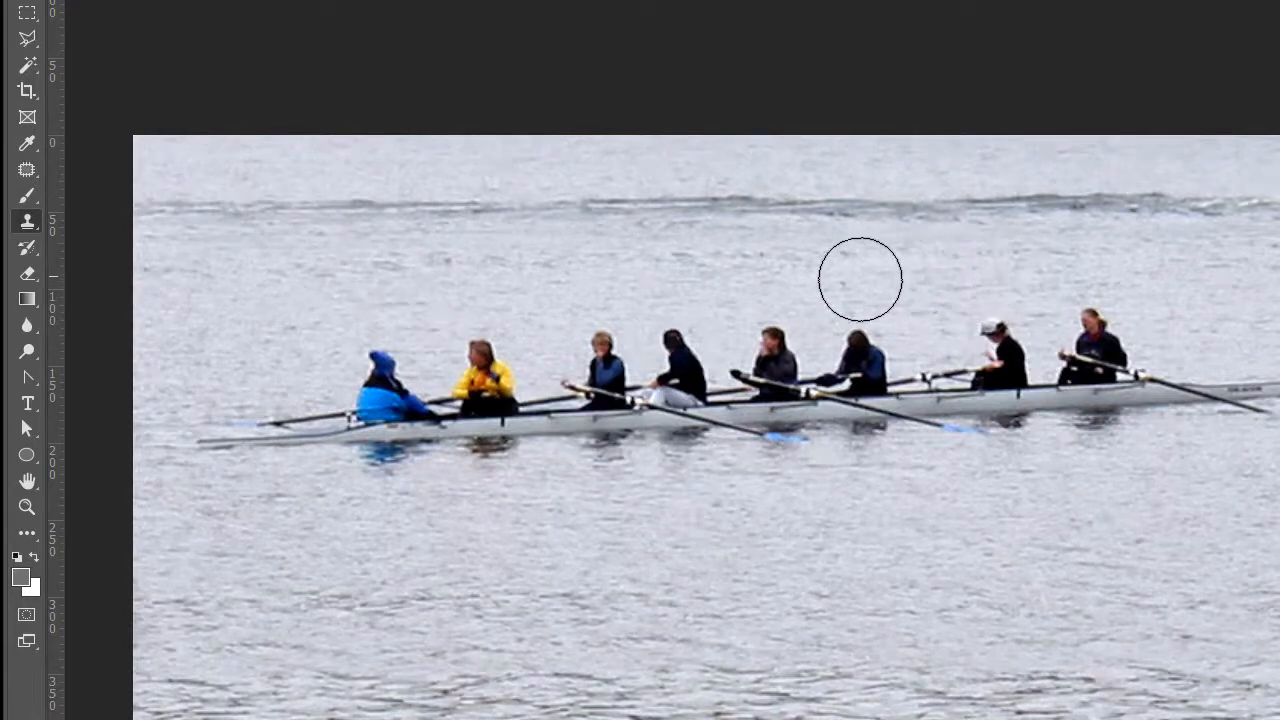
pyautogui.moveTo(380, 285); pyautogui.dragTo(250, 290)
pyautogui.hotkey('ctrl', 'alt', 'z')
pyautogui.hotkey('ctrl', 'alt', 'z')
pyautogui.hotkey('ctrl', 'alt', 'z')
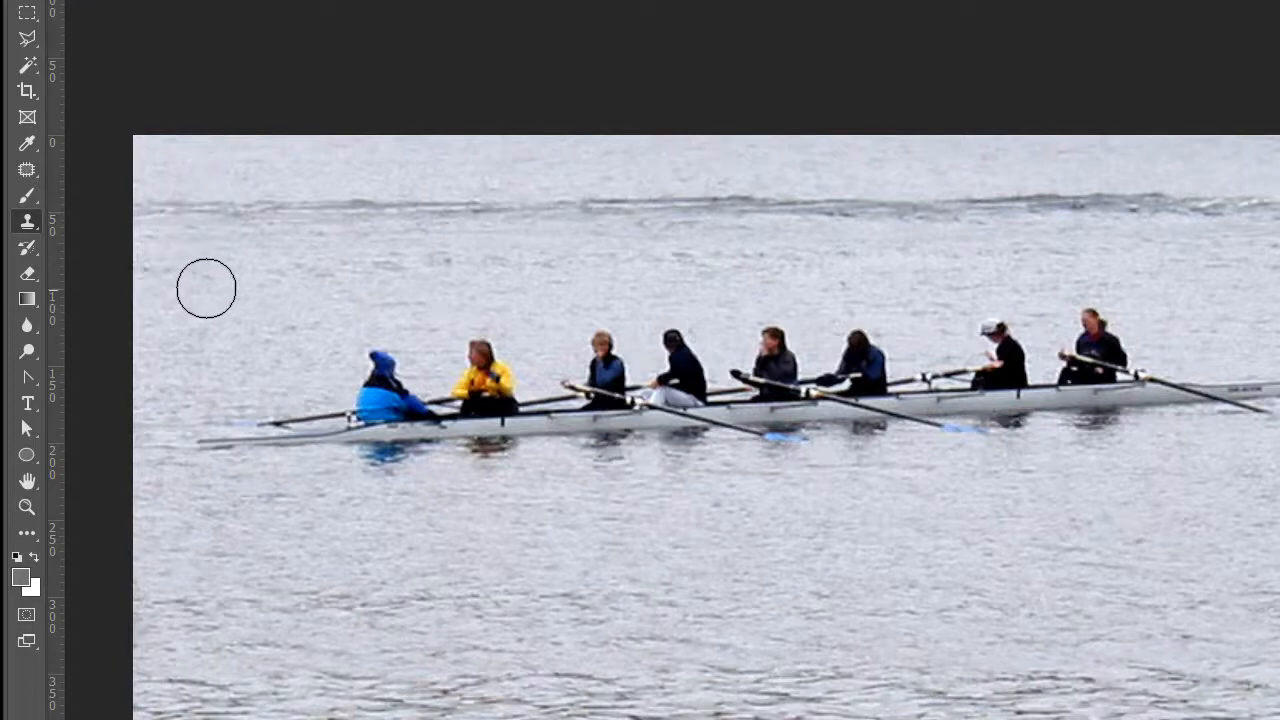
# Step: Clone the clear water below the wake over the wake line, beginning at the photo's left edge
pyautogui.click(147, 210)
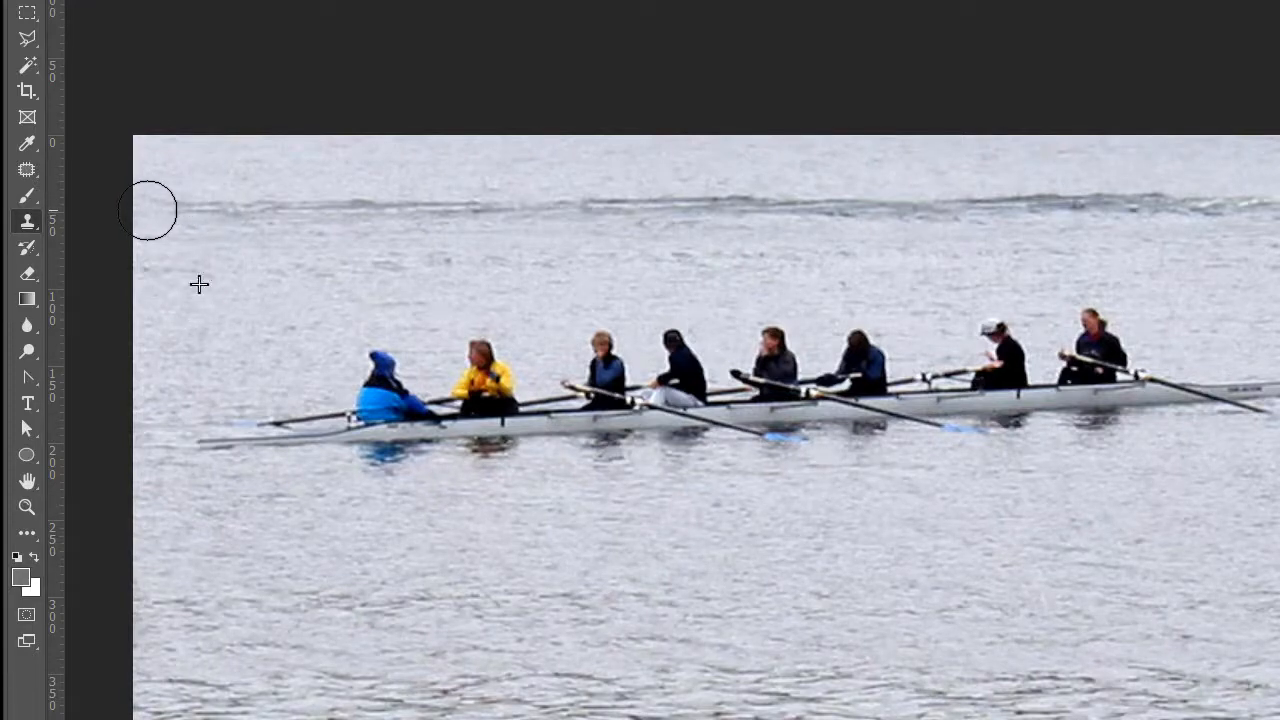
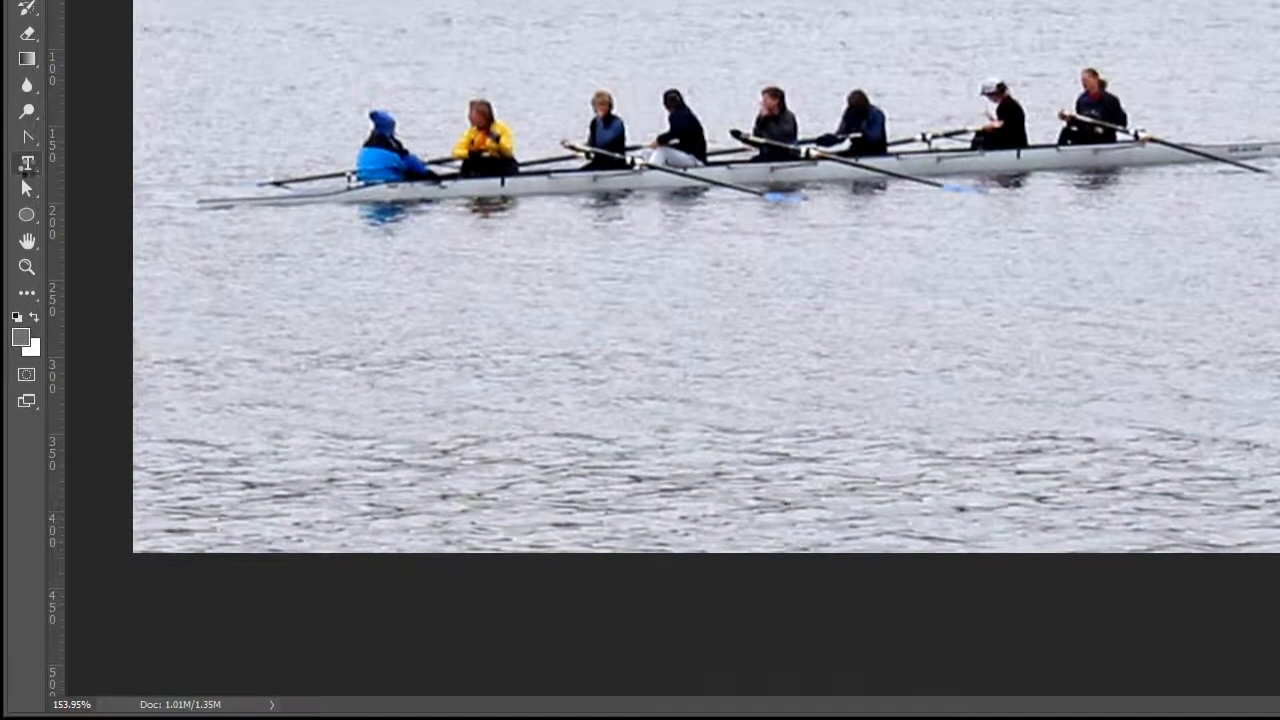
# Step: Create a horizontal paragraph text box with Lorem ipsum placeholder text on the water below the boat and commit it
pyautogui.rightClick(27, 283)
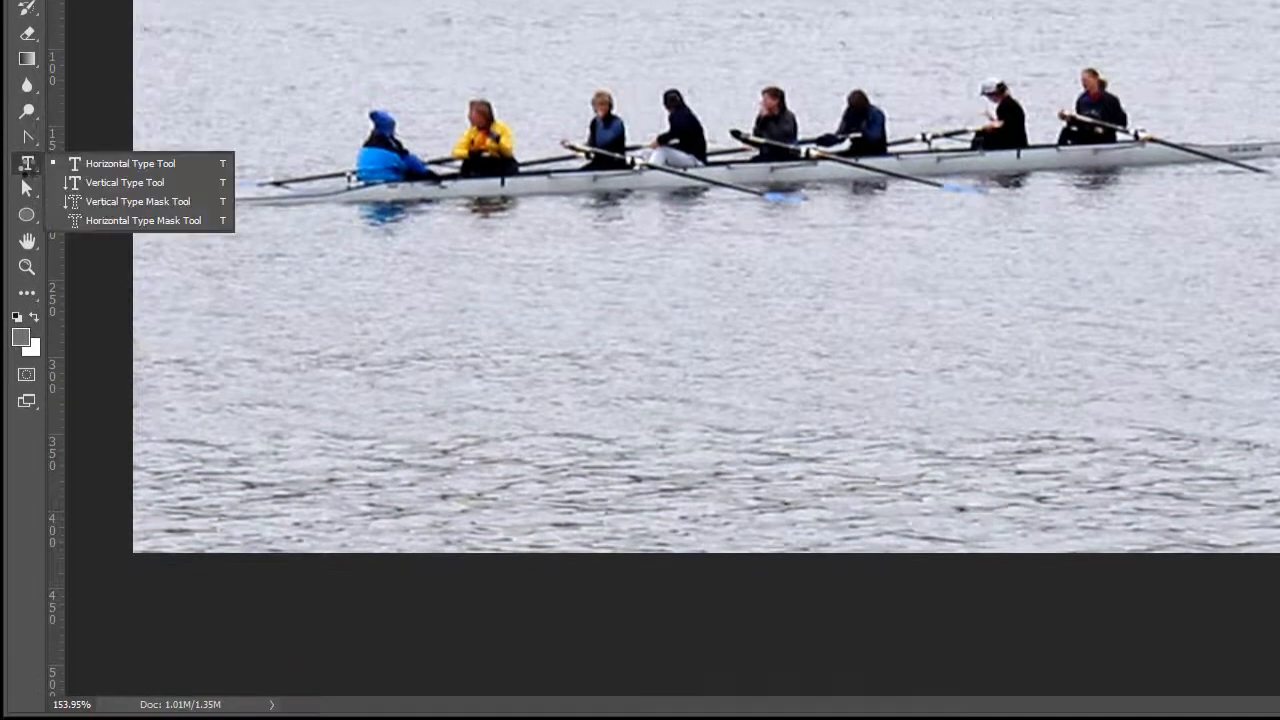
pyautogui.click(77, 166)
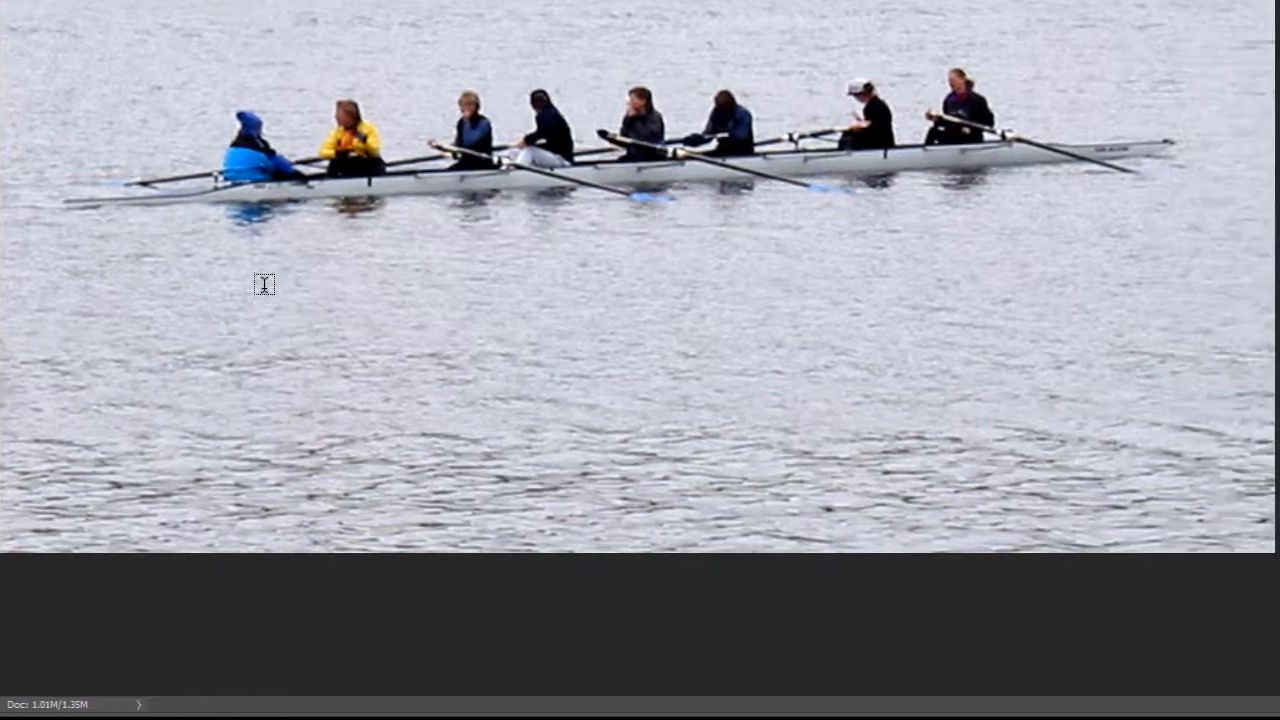
pyautogui.moveTo(384, 271); pyautogui.dragTo(760, 399)
pyautogui.moveTo(662, 405); pyautogui.dragTo(903, 496)
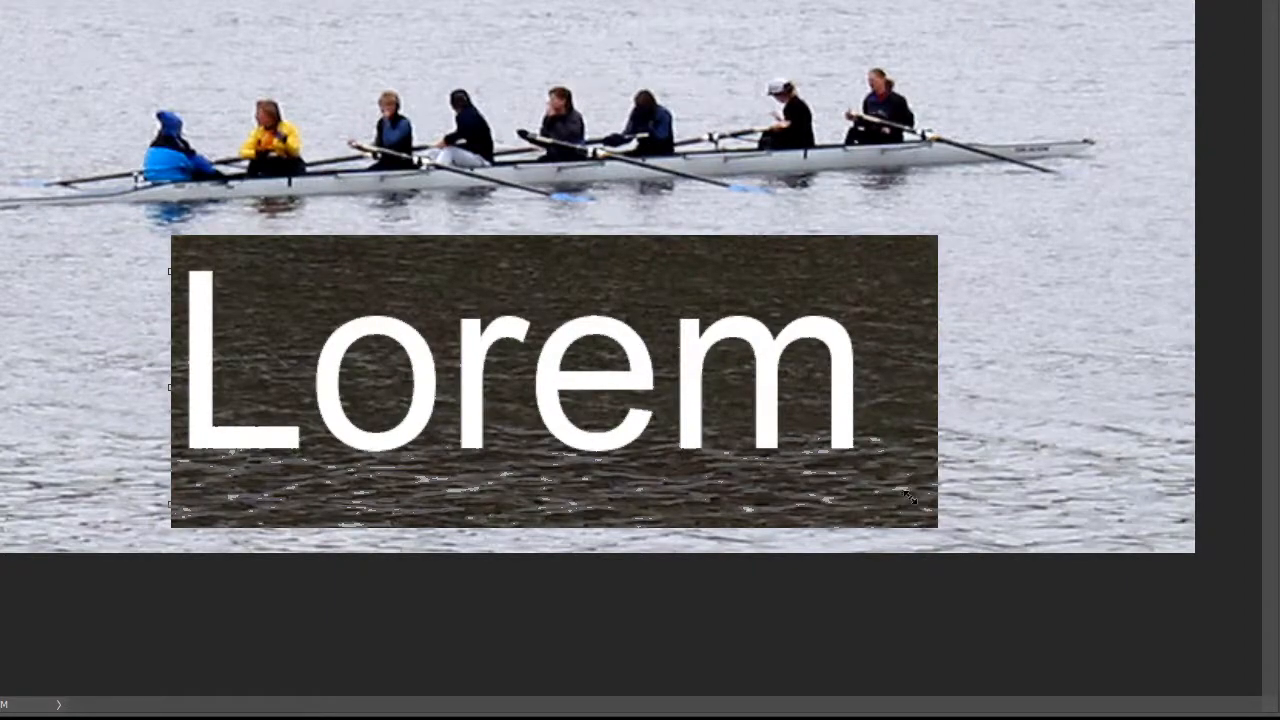
pyautogui.hotkey('ctrl', 'Return')
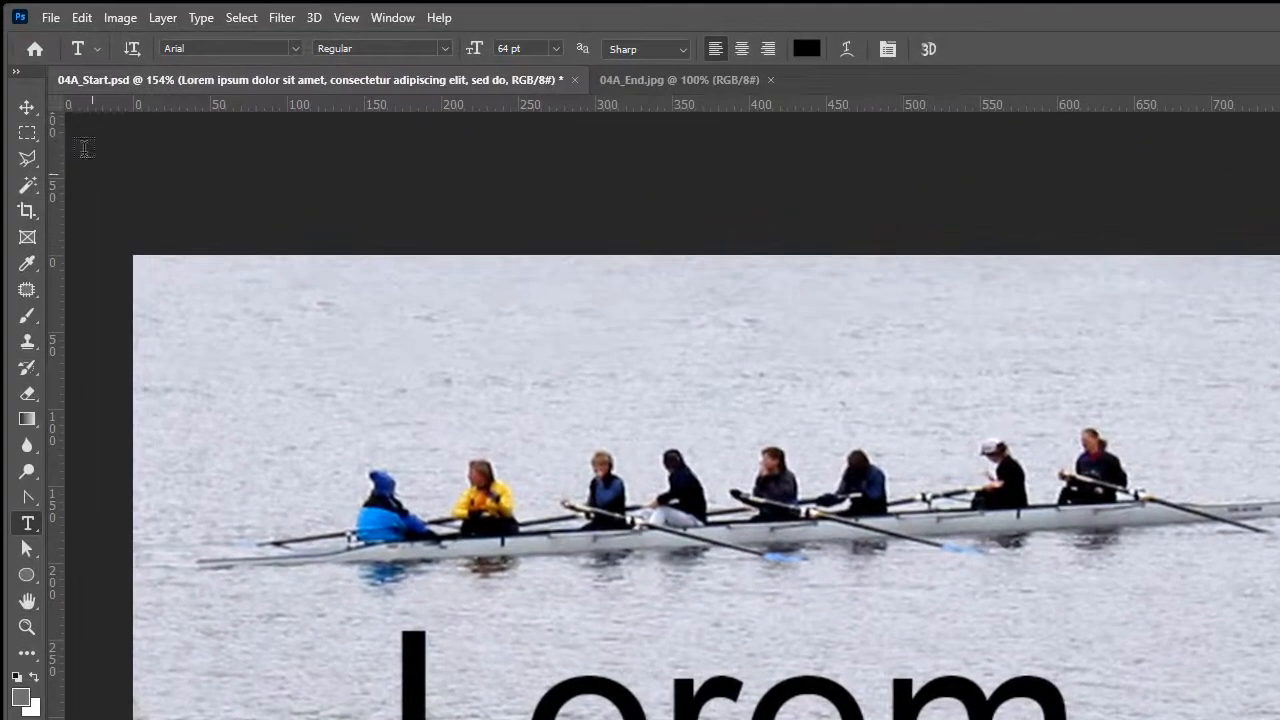
# Step: Hide the Lorem ipsum placeholder text layer and add the point text CREW on the water below the boat
pyautogui.click(33, 107)
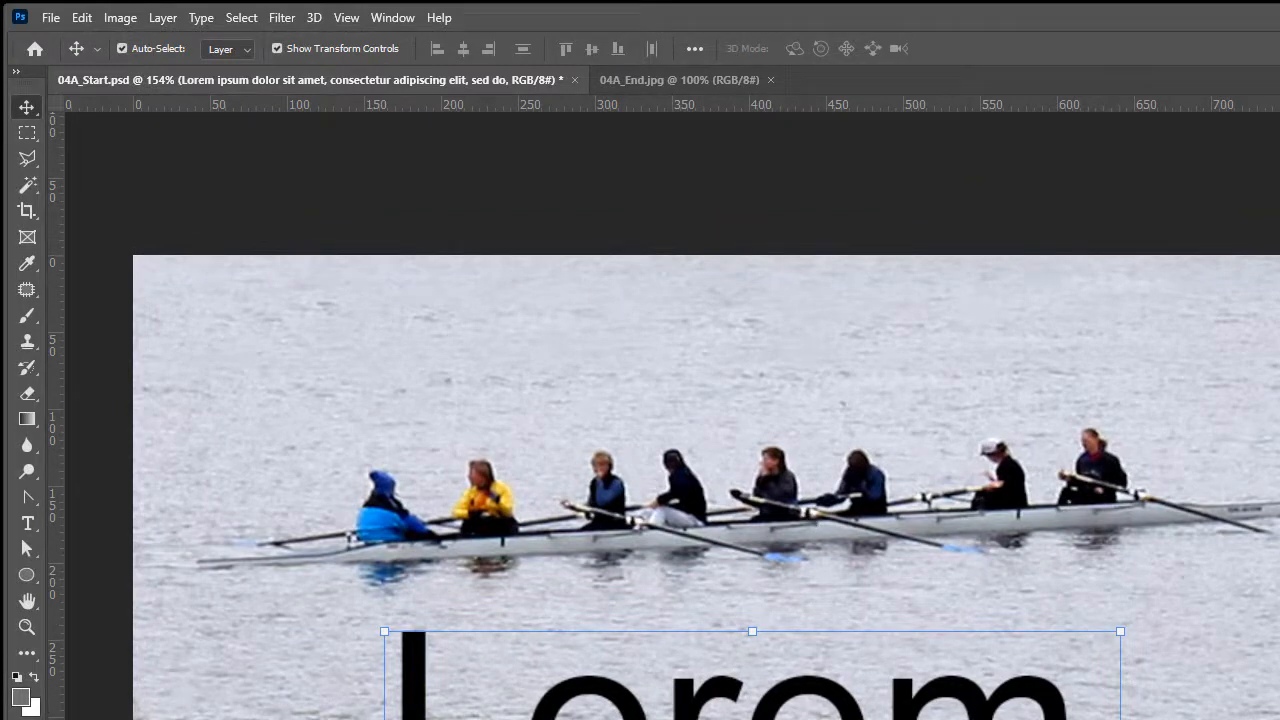
pyautogui.press('Delete')
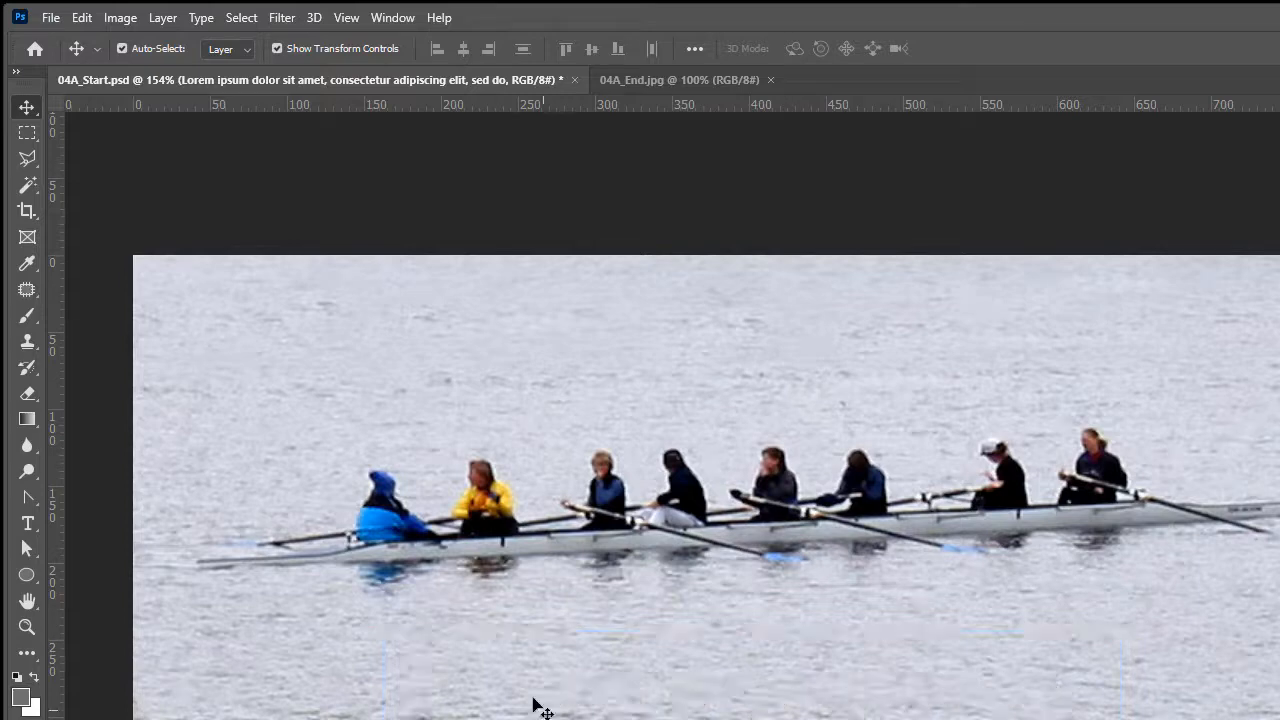
pyautogui.press('t')
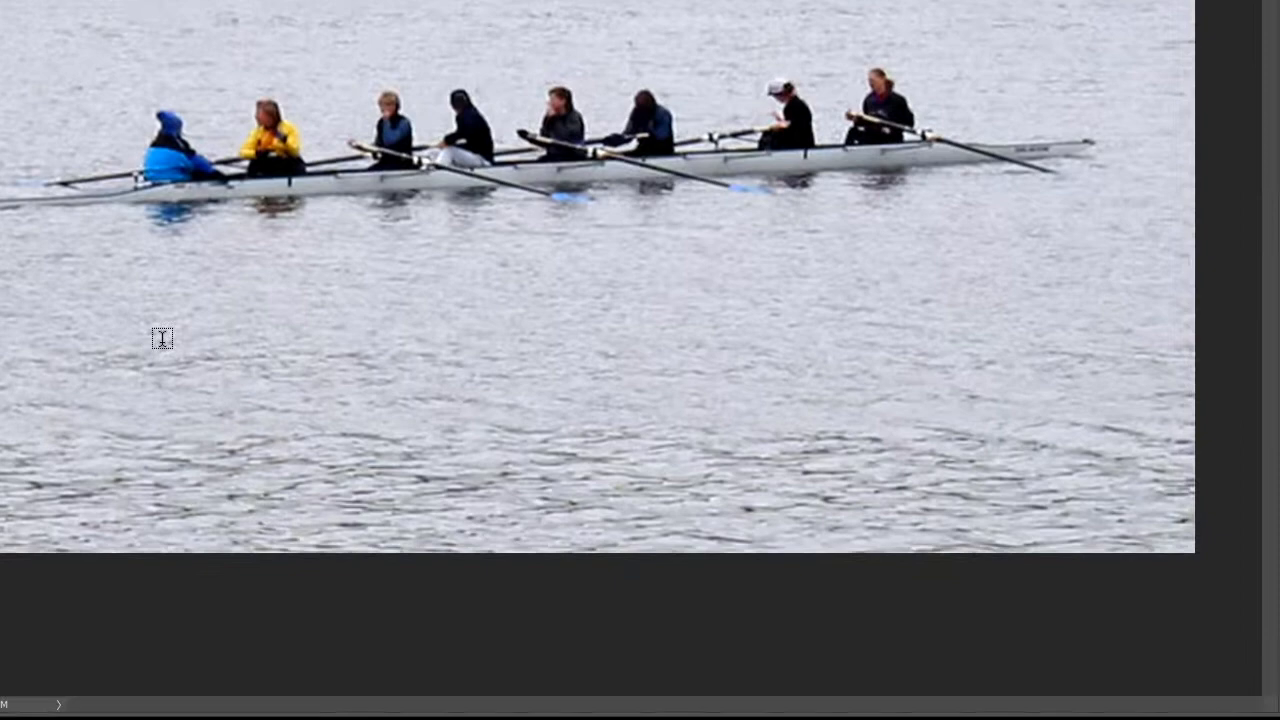
pyautogui.click(162, 338)
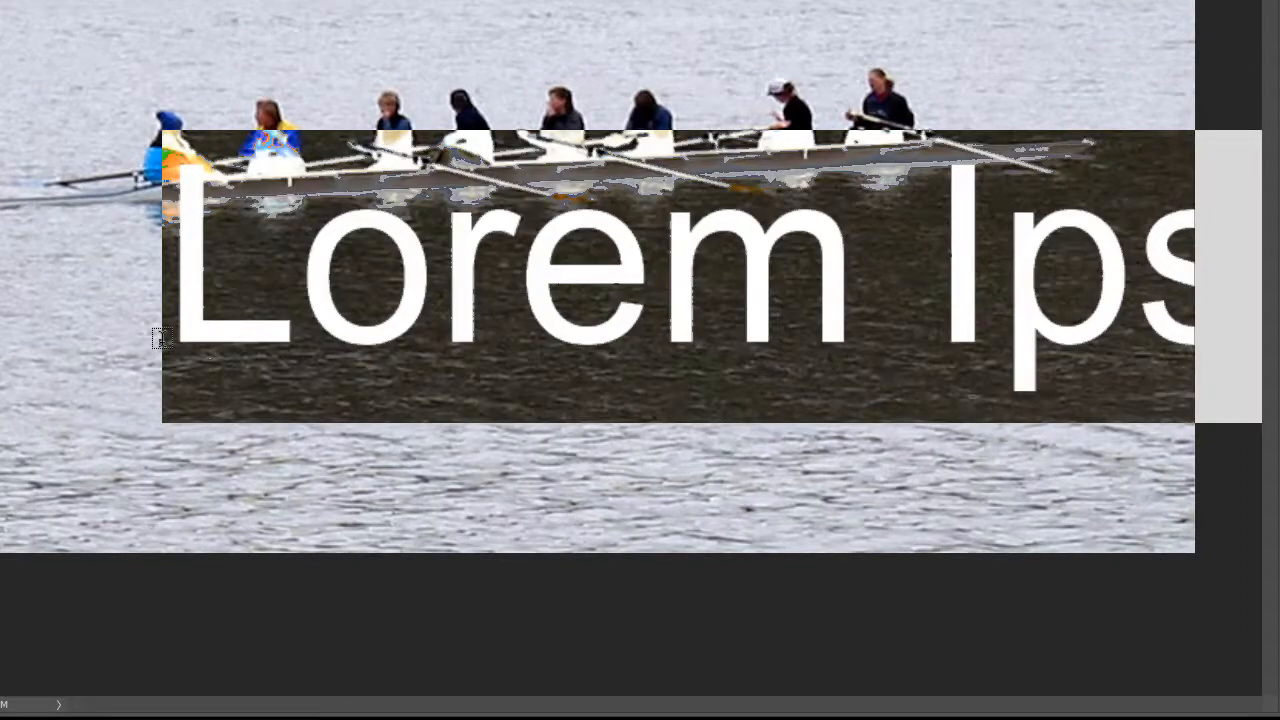
pyautogui.write('CREW')
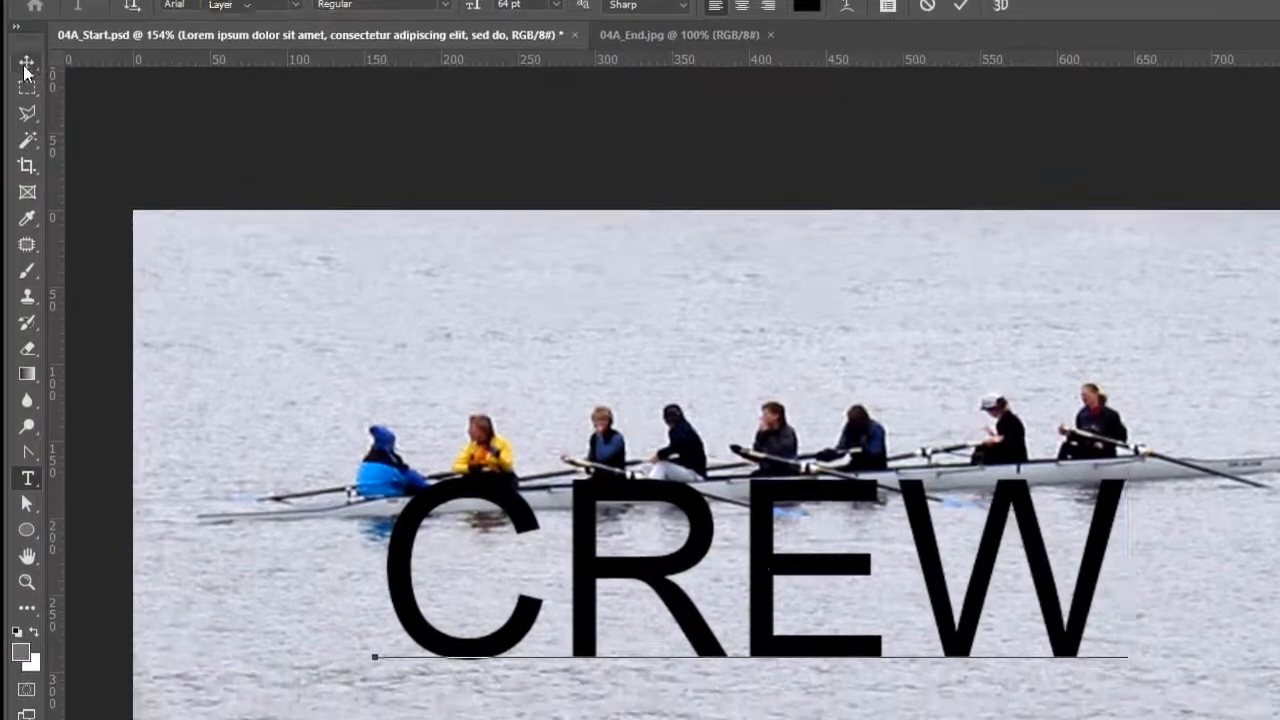
# Step: Commit the CREW text and move it down so it sits centered on the water below the boat
pyautogui.click(27, 108)
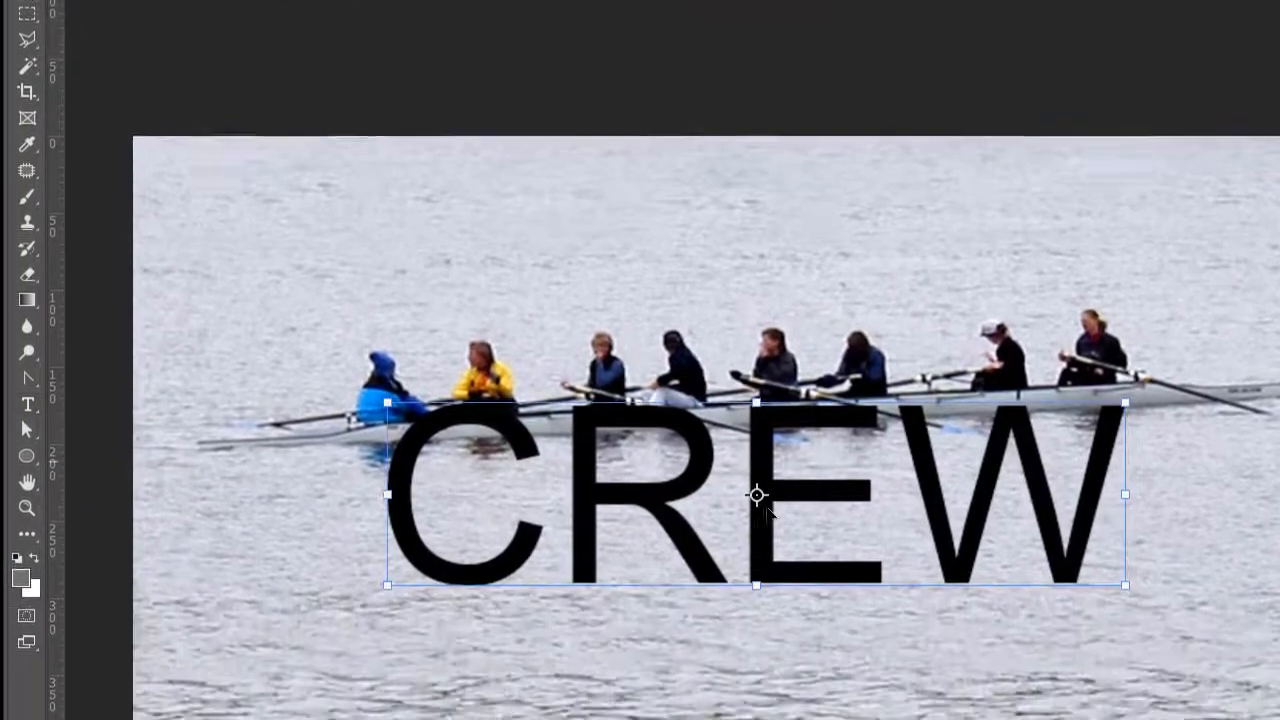
pyautogui.moveTo(535, 431); pyautogui.dragTo(556, 547)
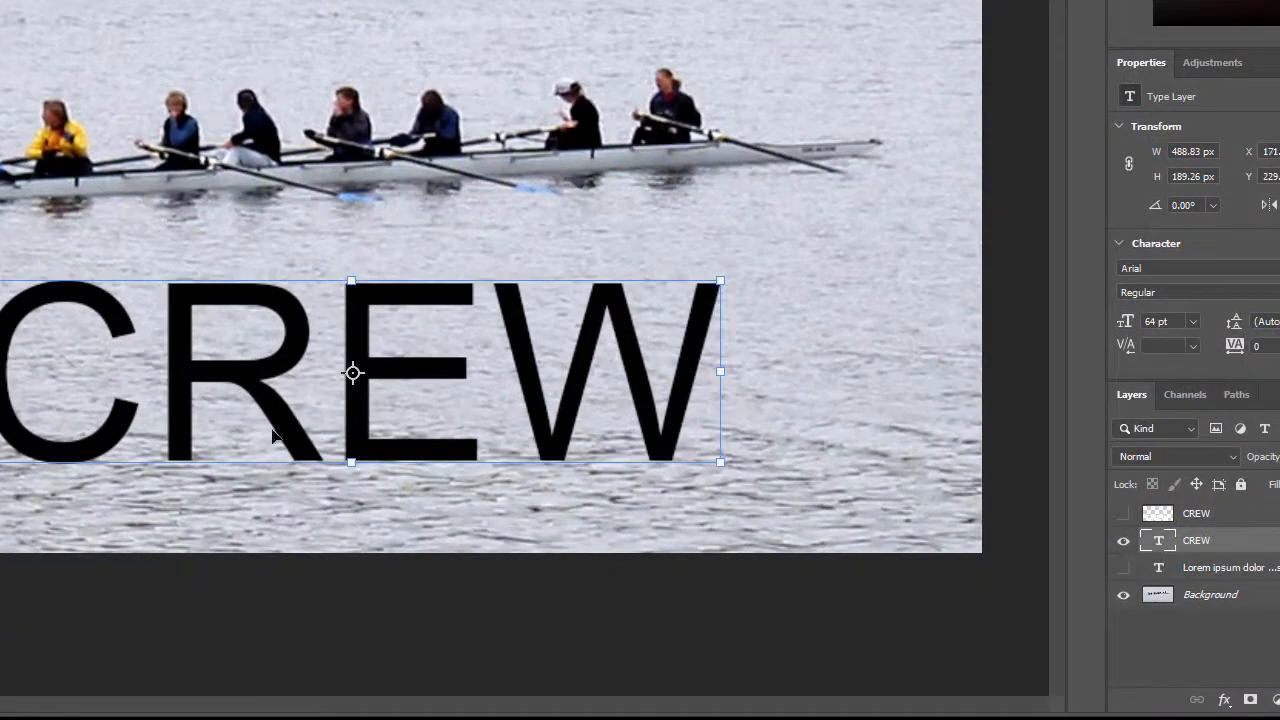
pyautogui.moveTo(297, 445); pyautogui.dragTo(269, 401)
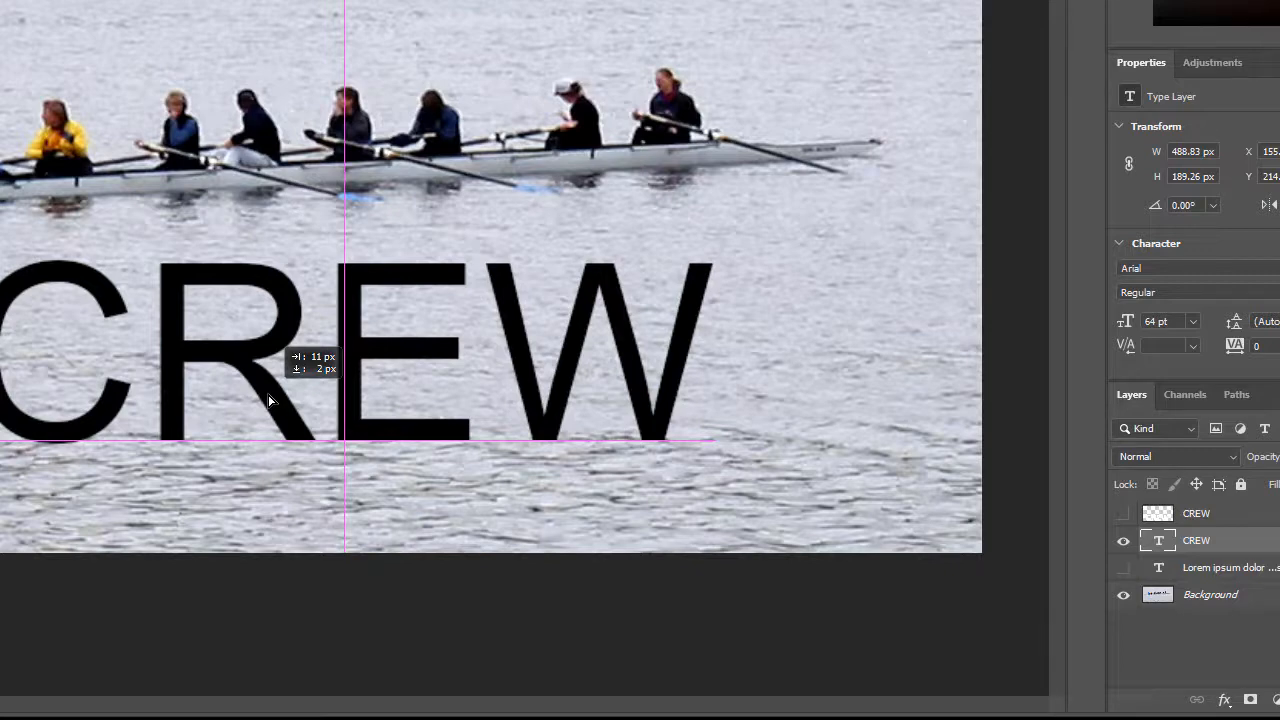
pyautogui.moveTo(268, 394)
pyautogui.mouseDown()
pyautogui.moveTo(236, 396)
pyautogui.moveTo(289, 393)
pyautogui.moveTo(268, 394)
pyautogui.mouseUp()
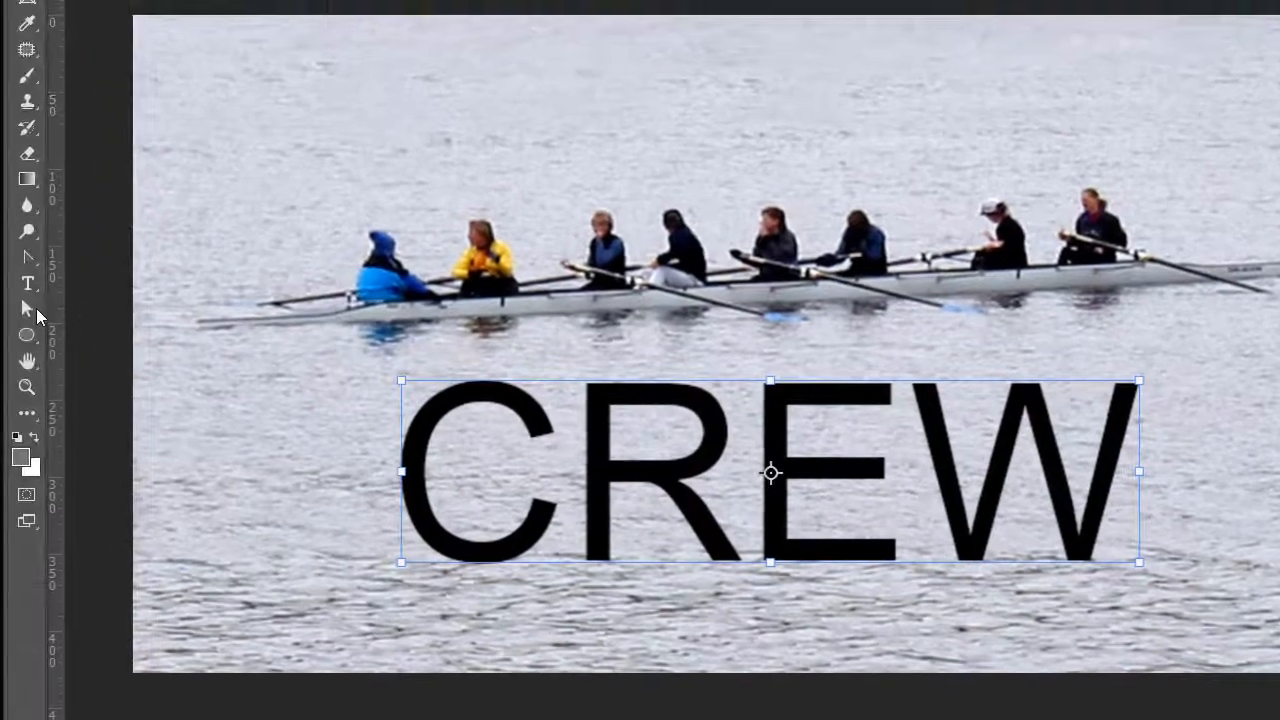
# Step: Set the font style of the CREW text to Arial Black
pyautogui.click(27, 283)
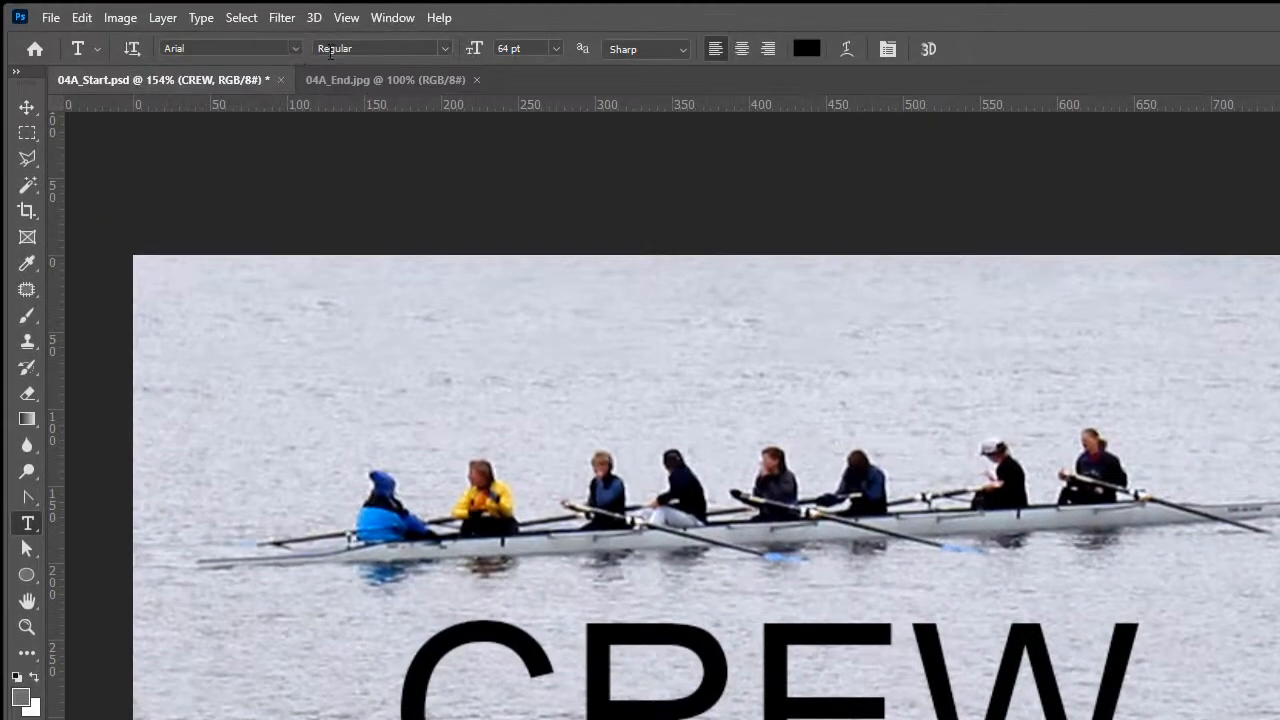
pyautogui.click(289, 48)
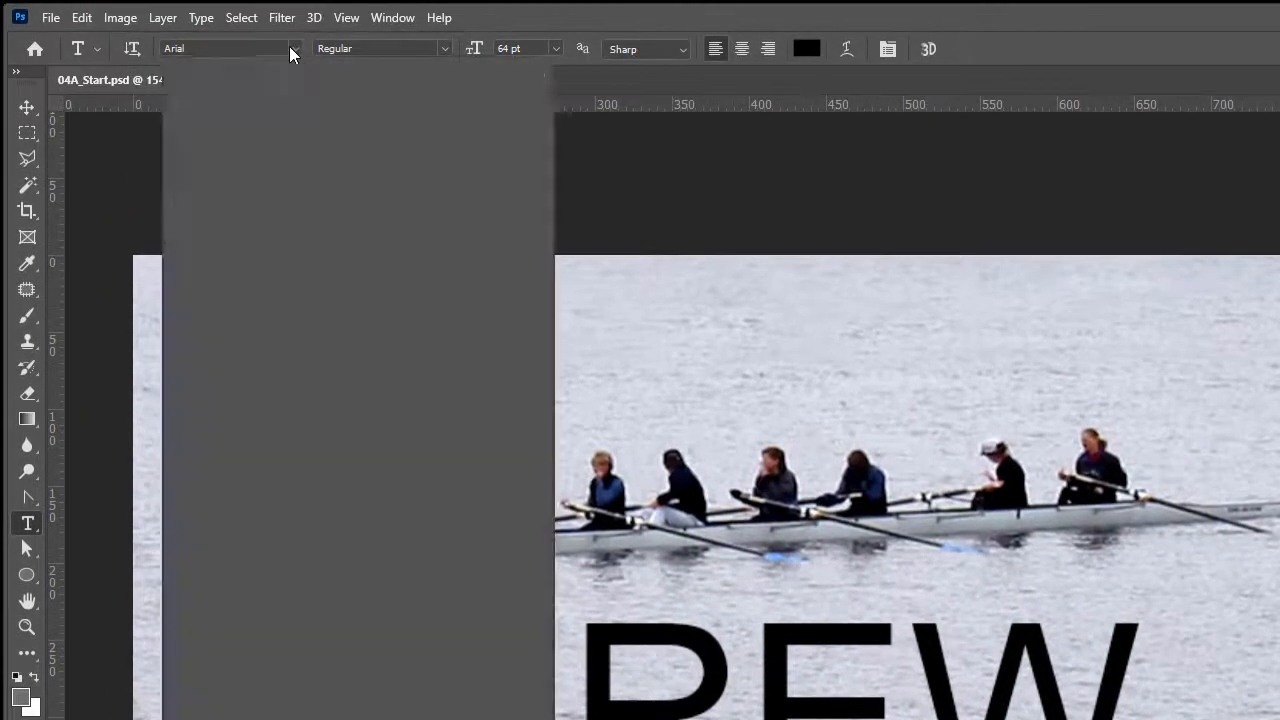
pyautogui.click(294, 50)
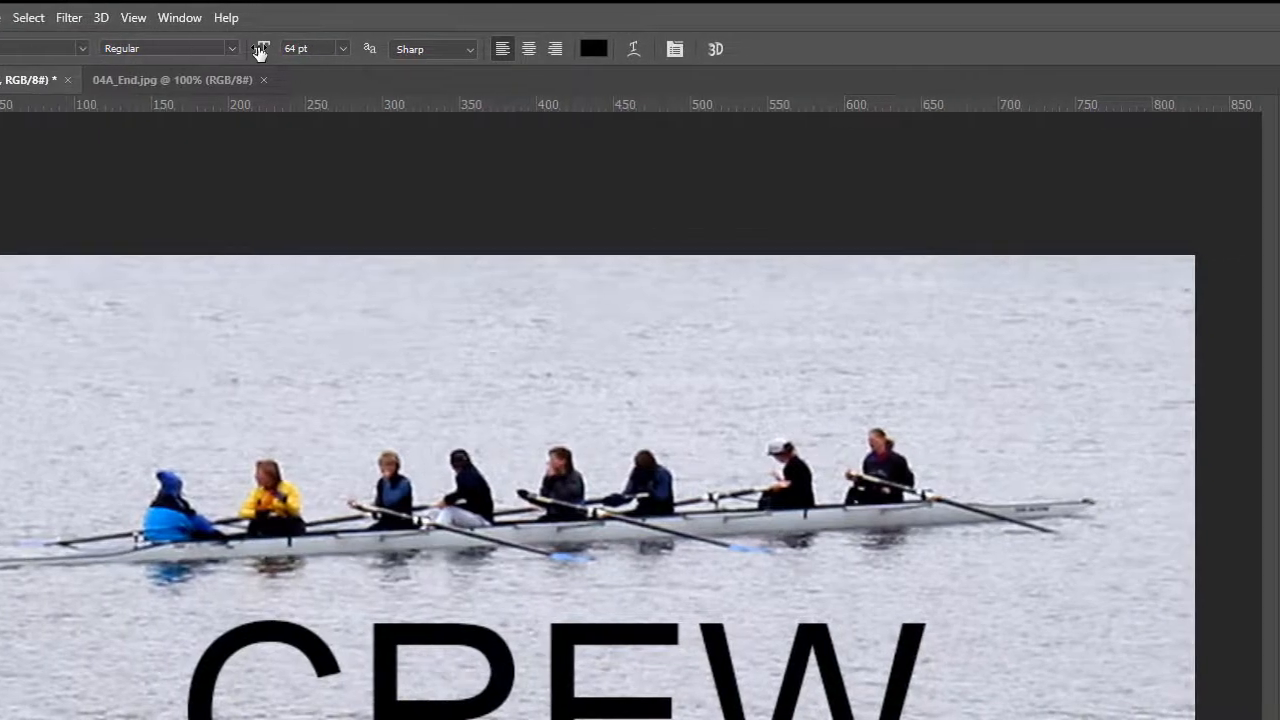
pyautogui.click(445, 48)
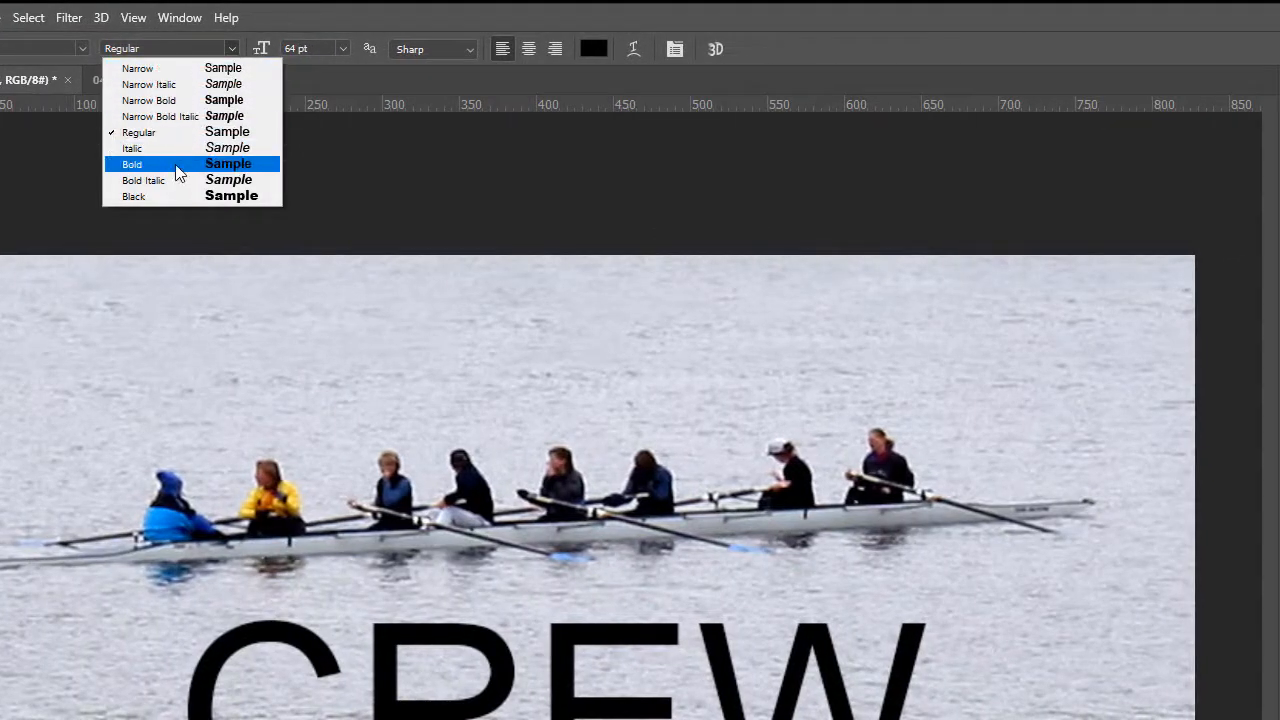
pyautogui.click(172, 197)
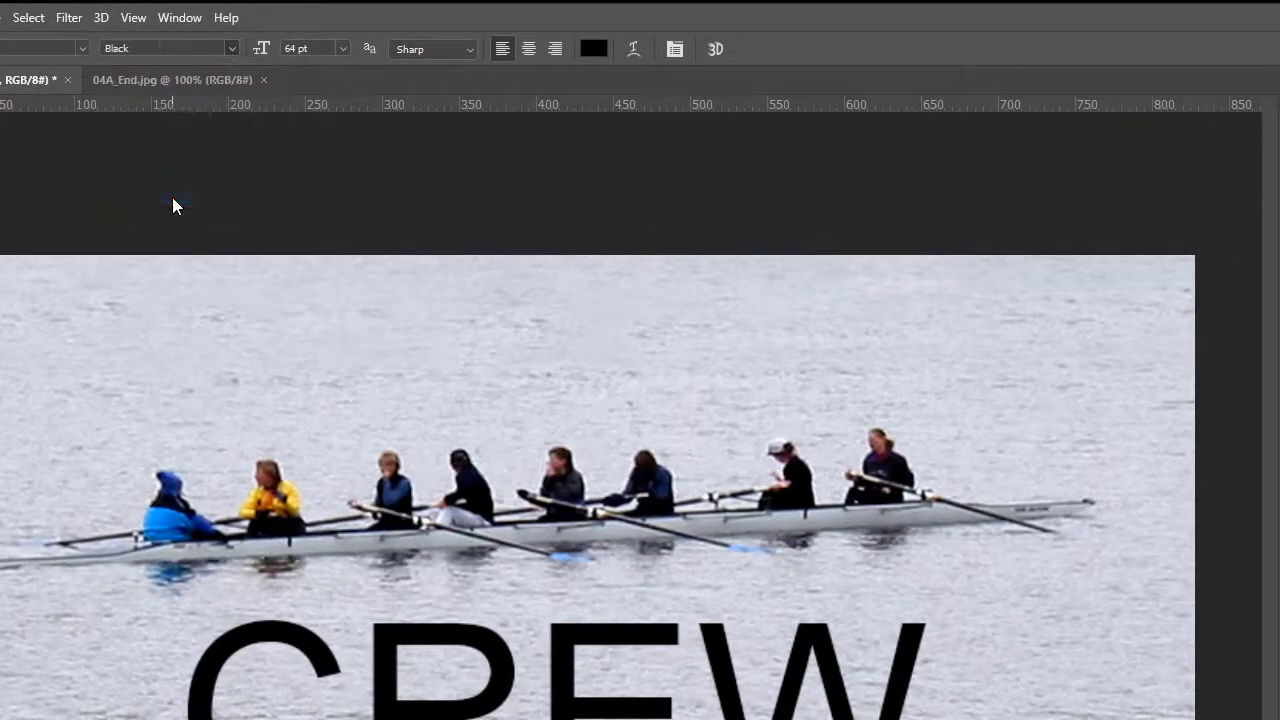
pyautogui.click(5, 107)
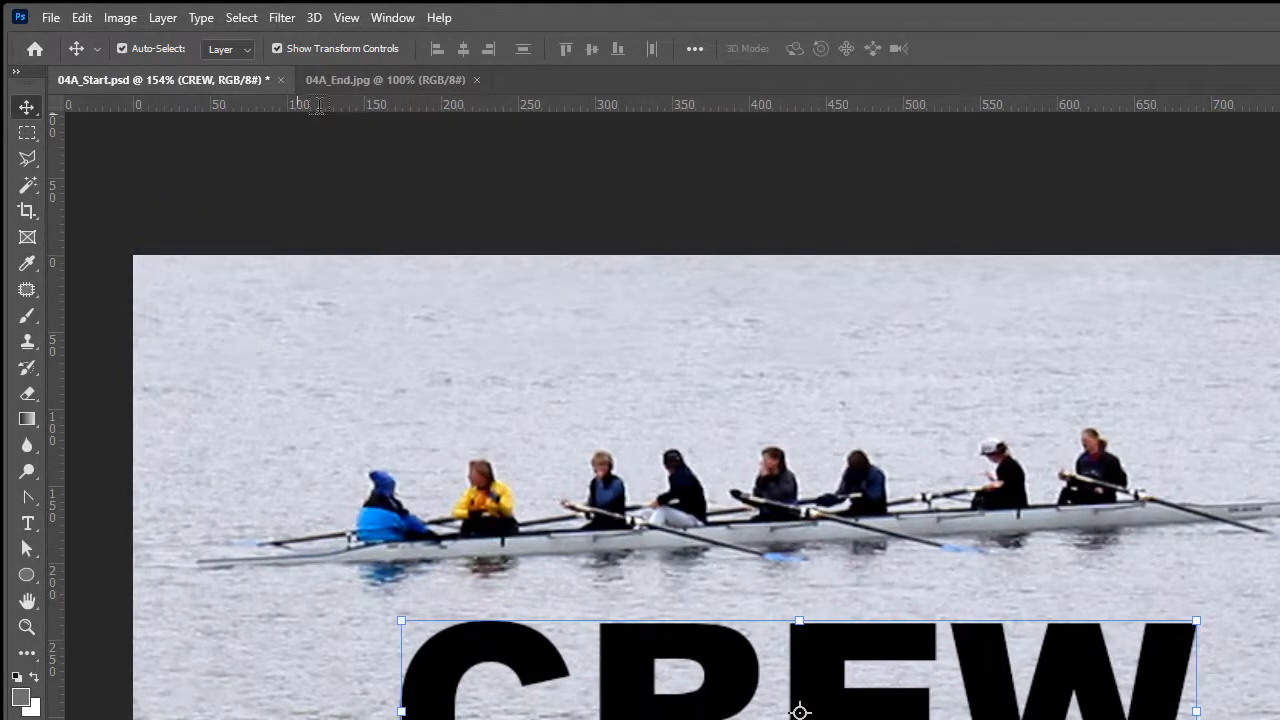
# Step: Set the CREW text color to white (ffffff) and lower the layer's opacity to 66%
pyautogui.press('t')
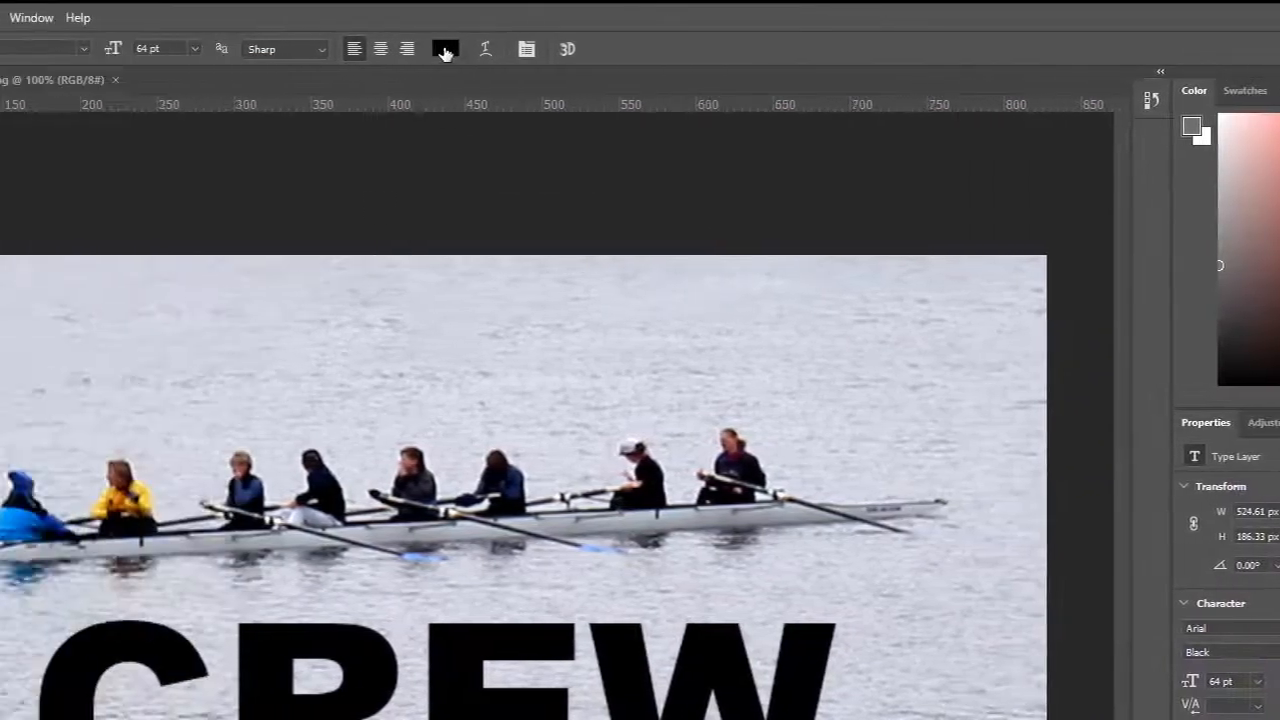
pyautogui.click(168, 48)
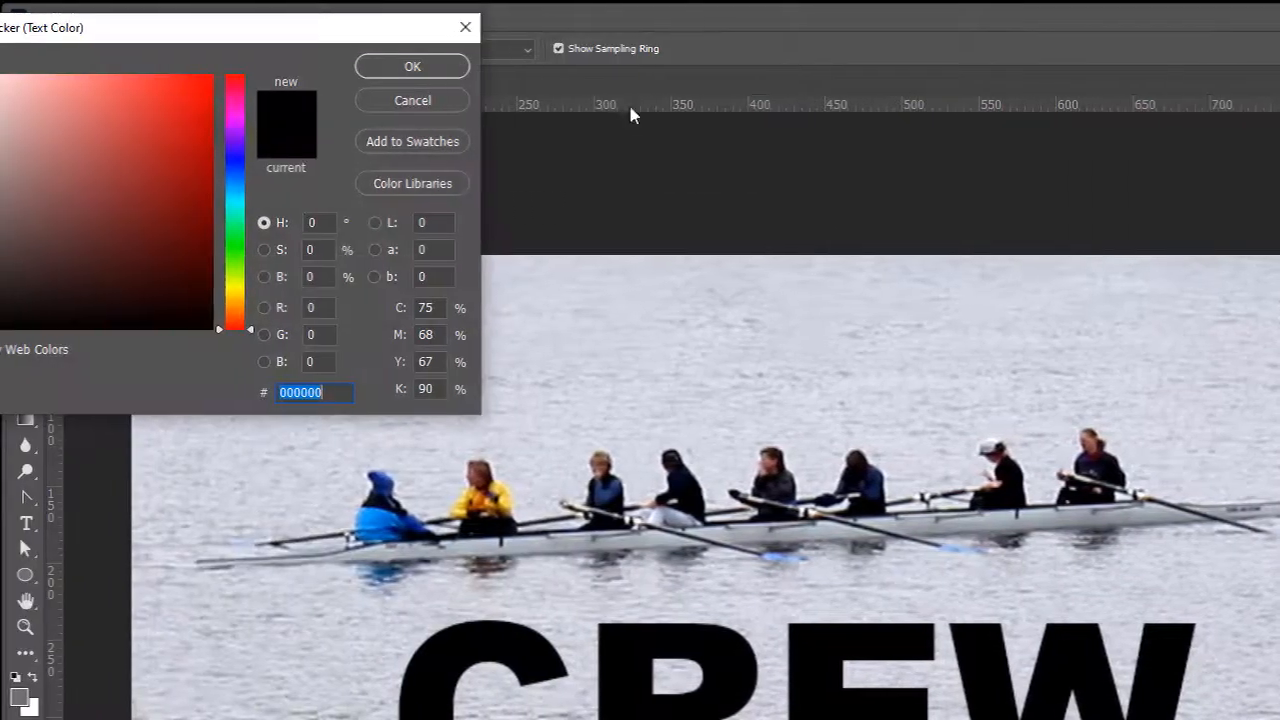
pyautogui.click(3, 75)
pyautogui.click(333, 151)
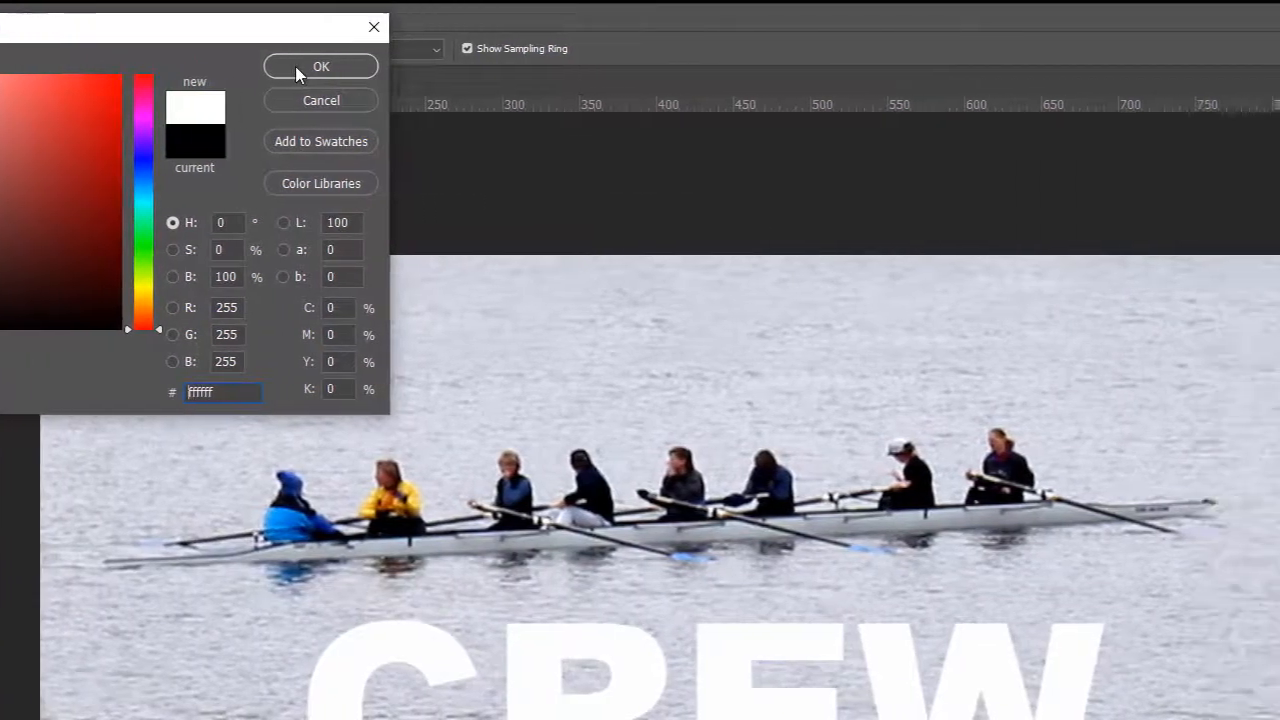
pyautogui.click(392, 68)
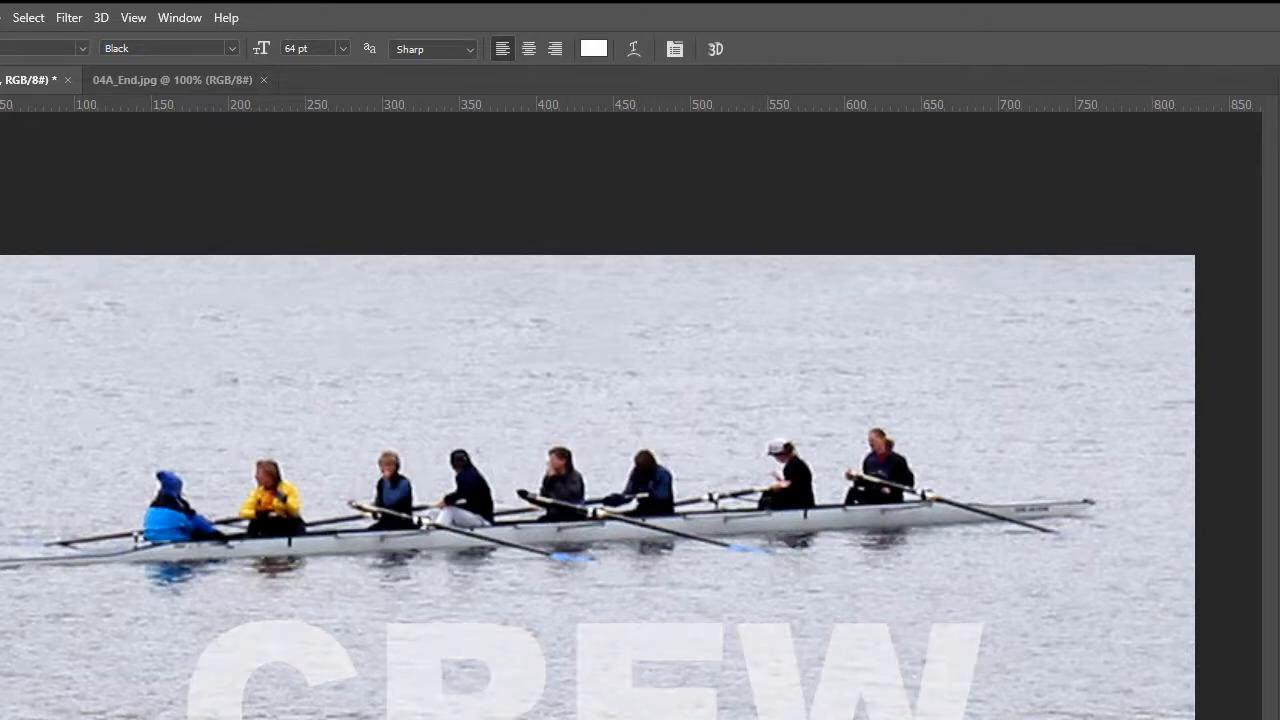
pyautogui.press('8')
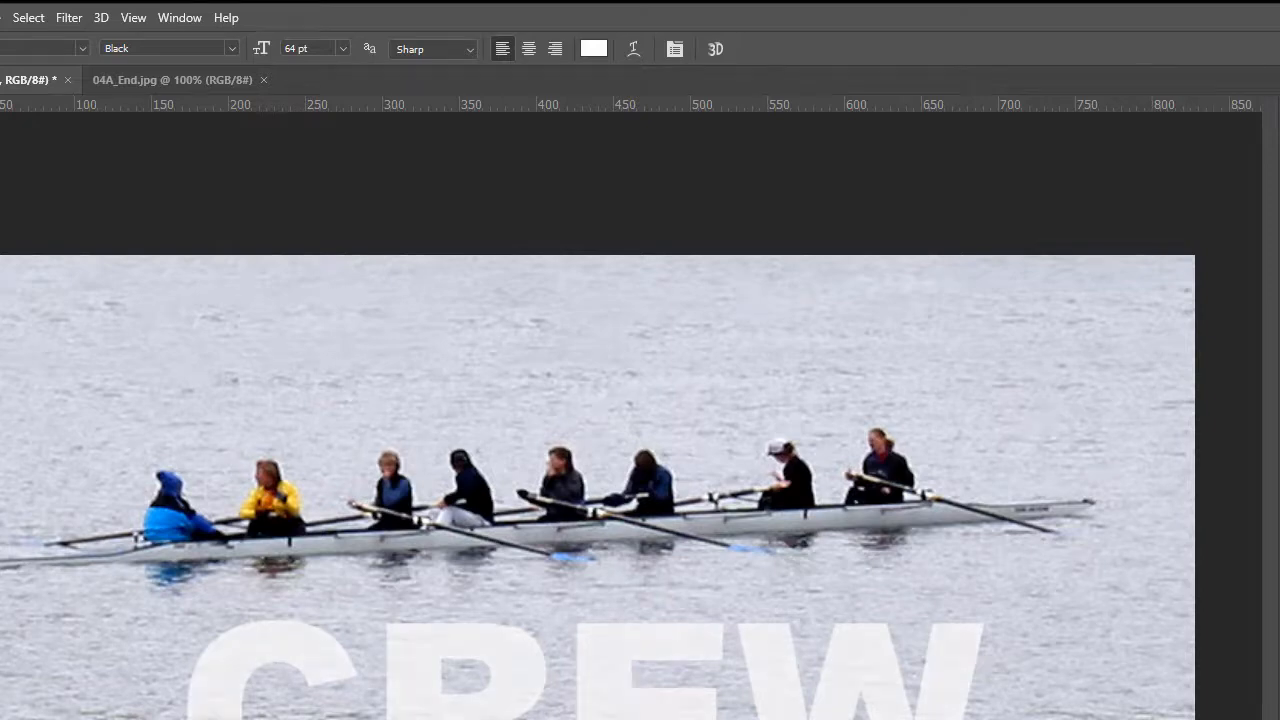
pyautogui.press('v')
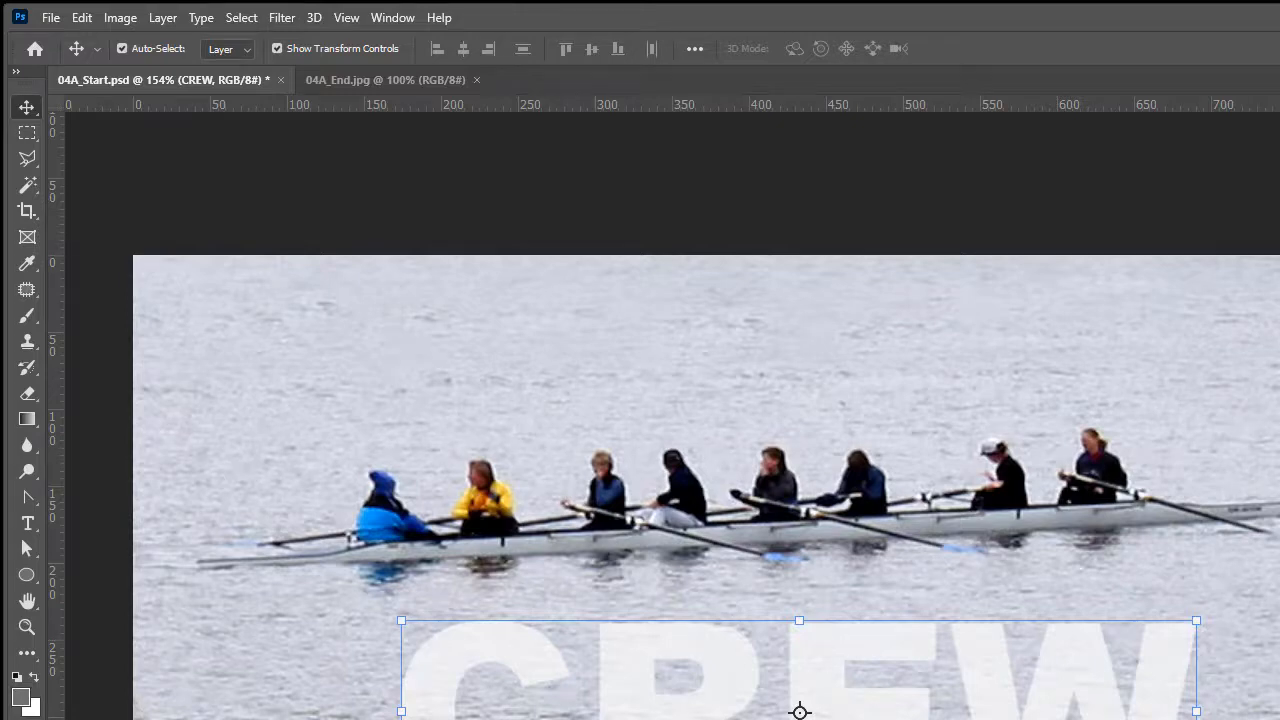
# Step: Add a drop shadow to the CREW text layer with a 120° angle, 14 px distance and 10 px size
pyautogui.scroll(-3, 664, 418)
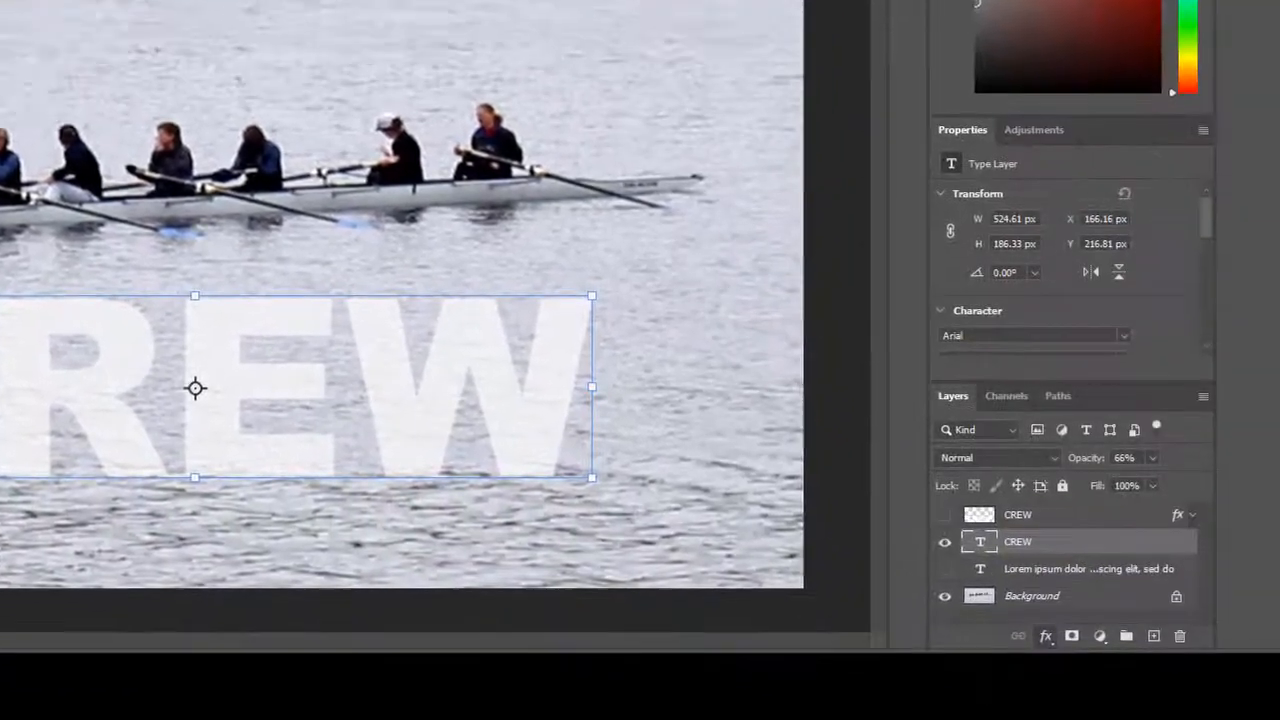
pyautogui.click(1010, 621)
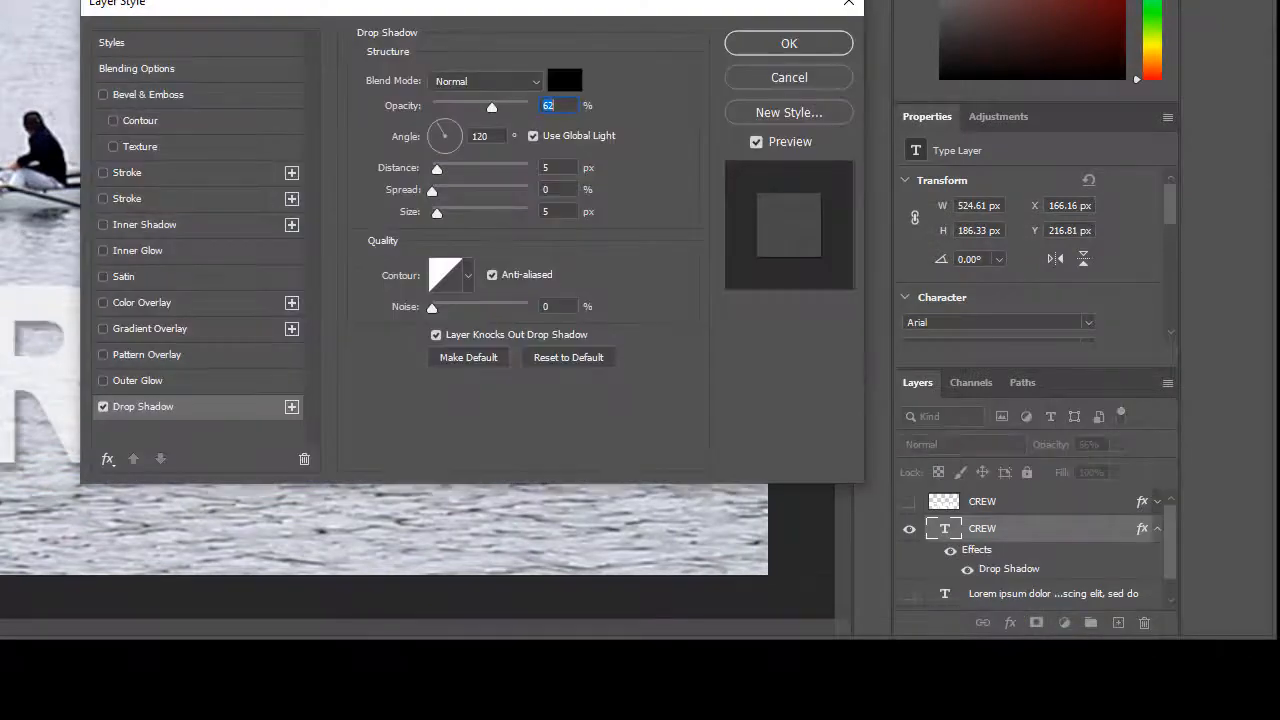
pyautogui.moveTo(315, 8); pyautogui.dragTo(463, 2)
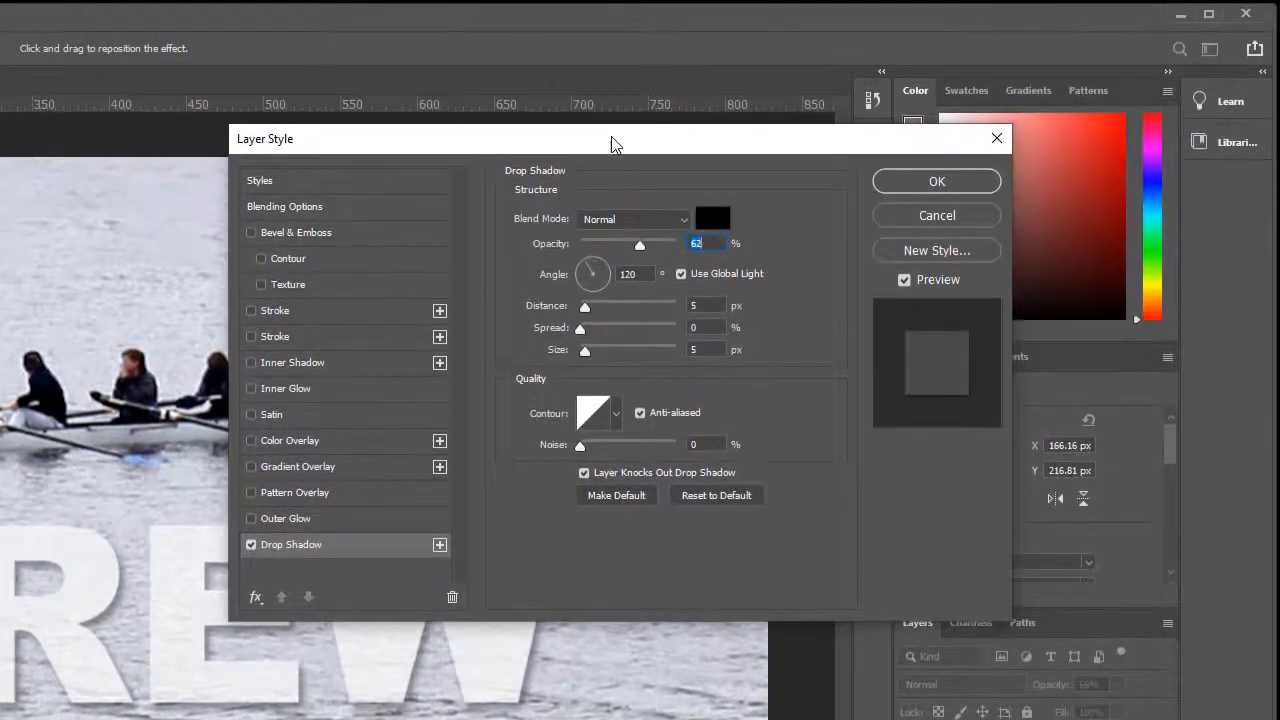
pyautogui.moveTo(611, 136); pyautogui.dragTo(670, 78)
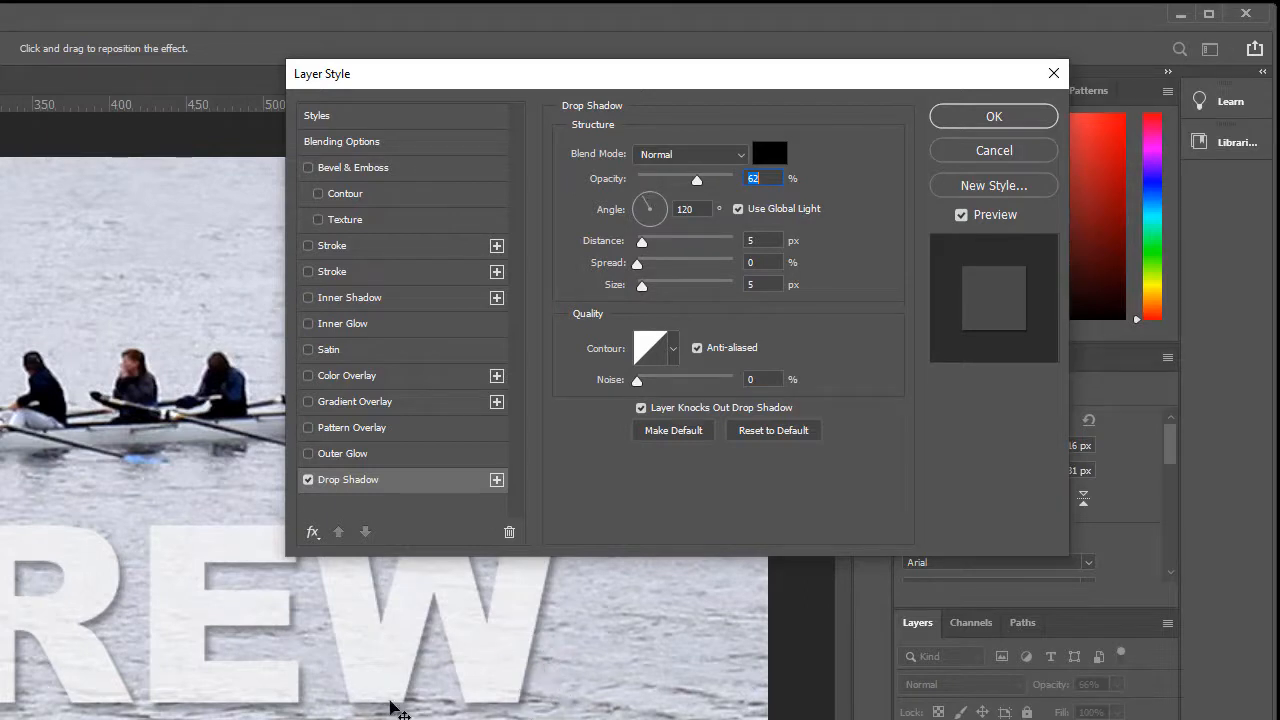
pyautogui.moveTo(657, 209); pyautogui.dragTo(643, 203)
pyautogui.write('120')
pyautogui.moveTo(643, 248); pyautogui.dragTo(647, 289)
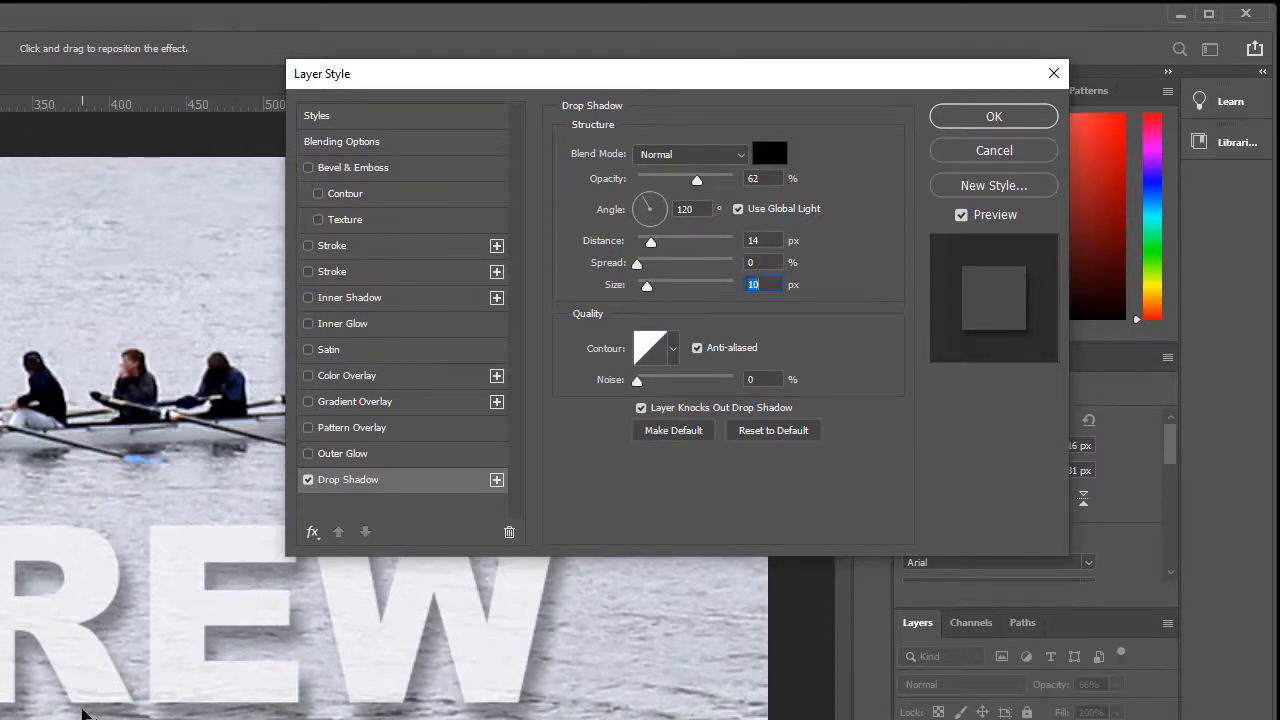
pyautogui.click(994, 117)
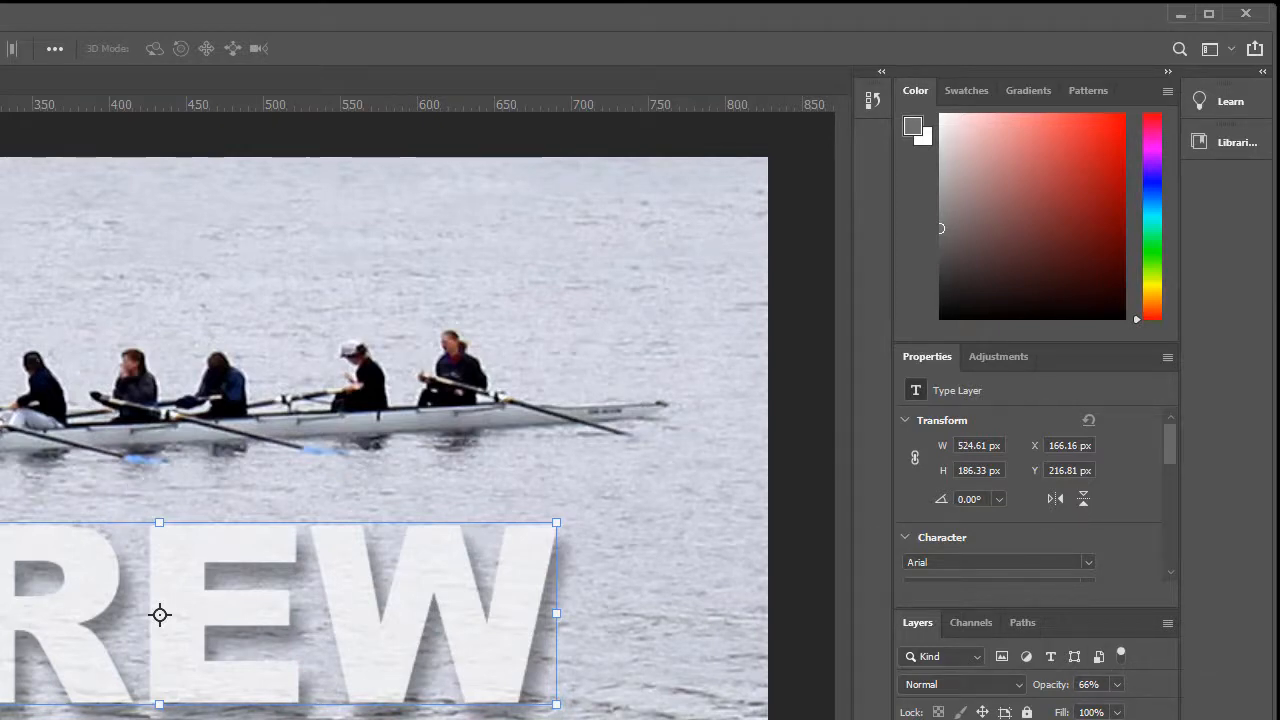
# Step: Compare the photo's originally opened state with the latest Layer Style state in the History, ending on the latest state
pyautogui.click(872, 99)
pyautogui.moveTo(763, 221); pyautogui.dragTo(768, 716)
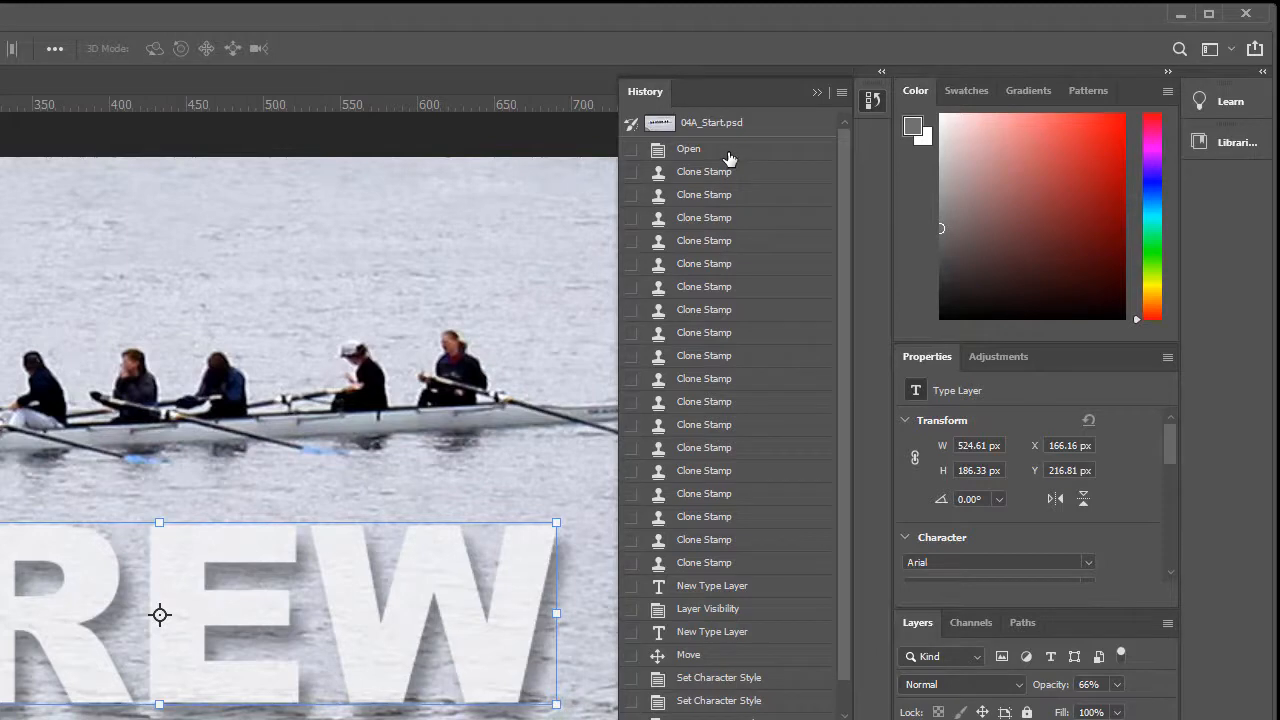
pyautogui.click(729, 159)
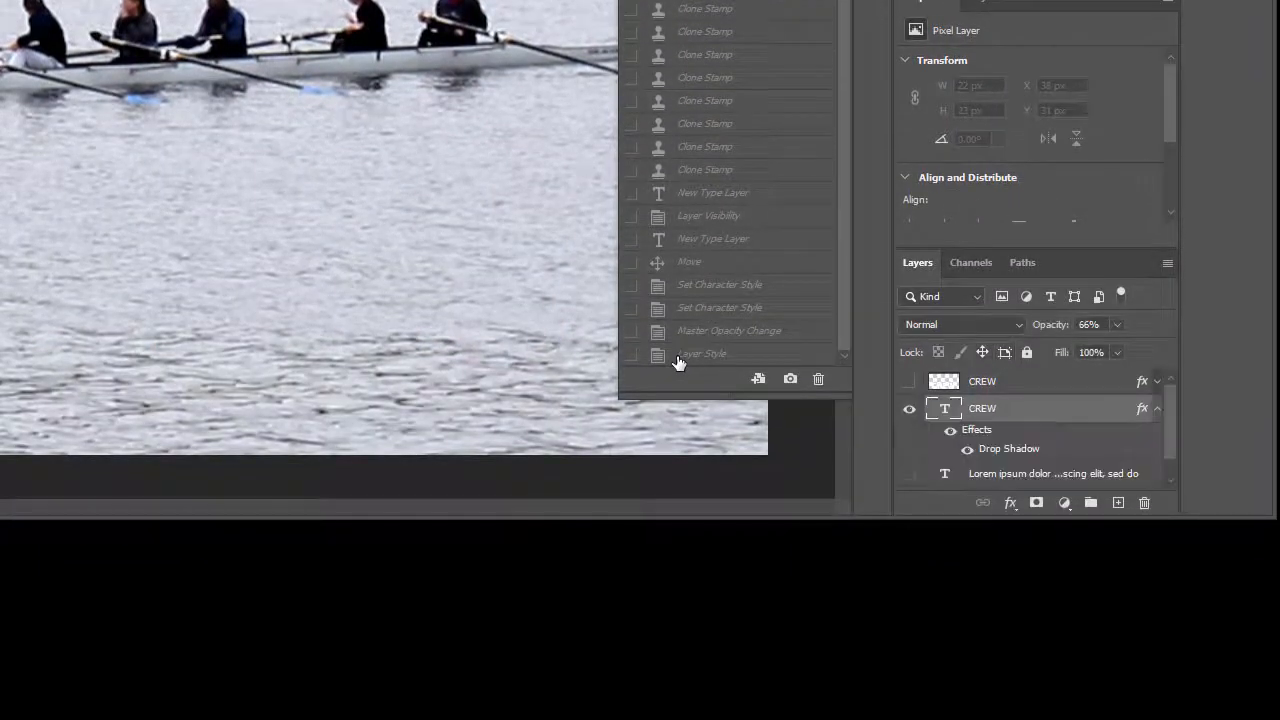
pyautogui.click(677, 358)
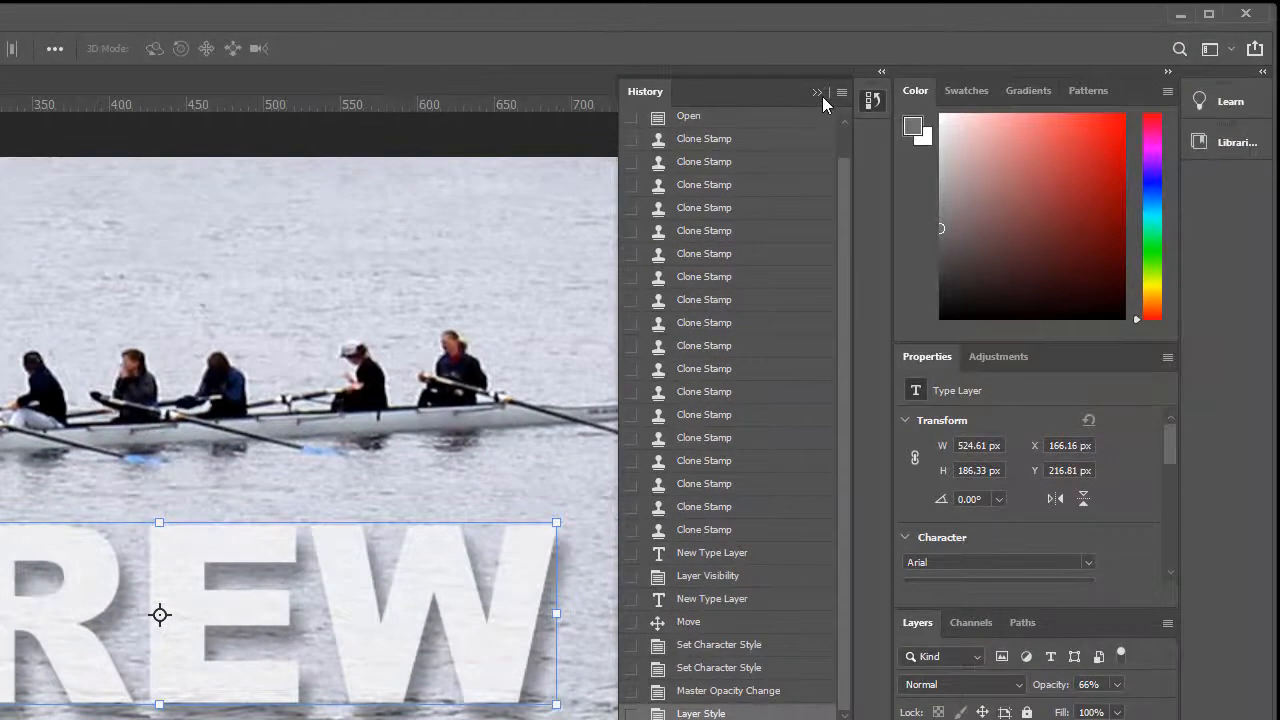
pyautogui.click(826, 101)
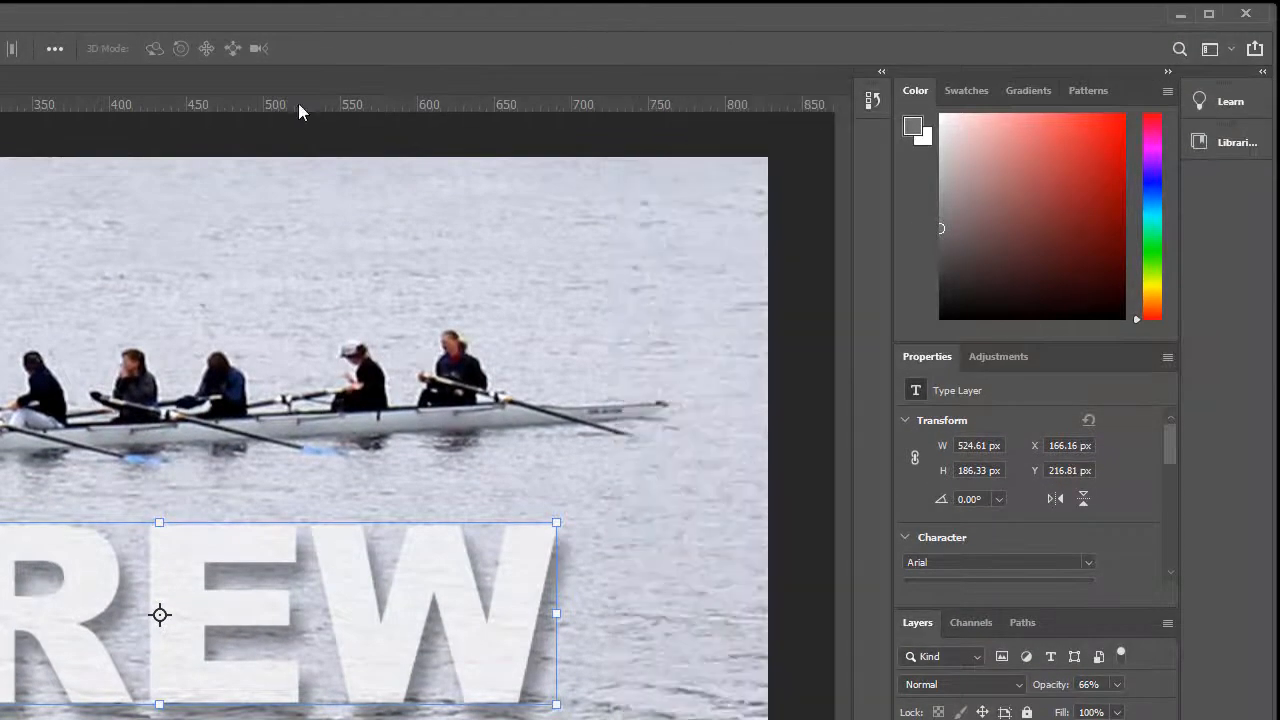